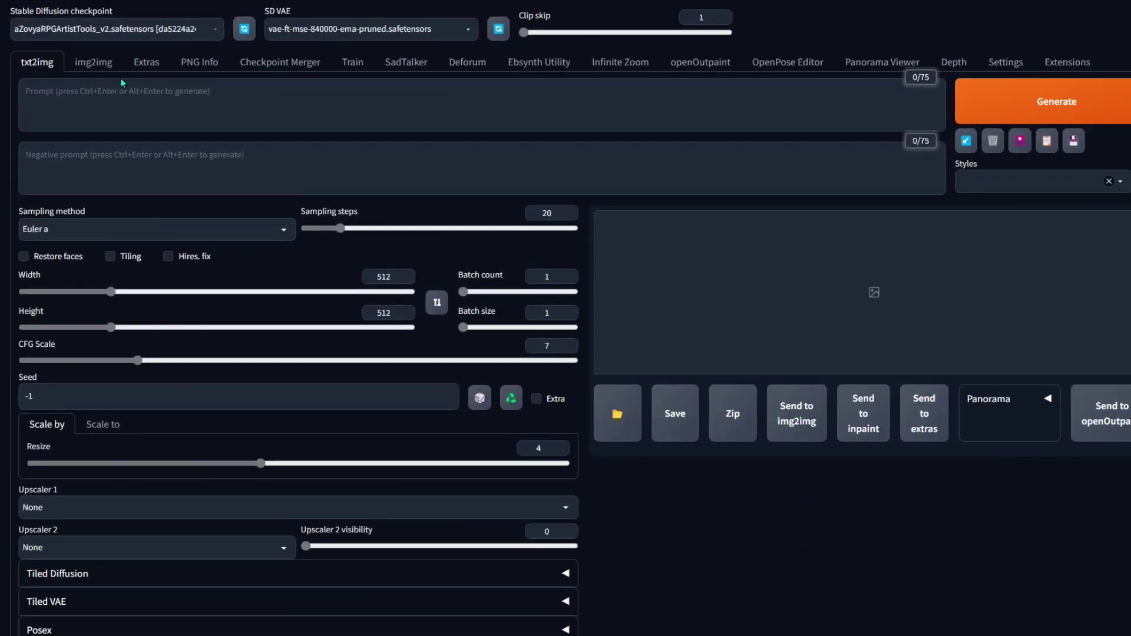
click(87, 69)
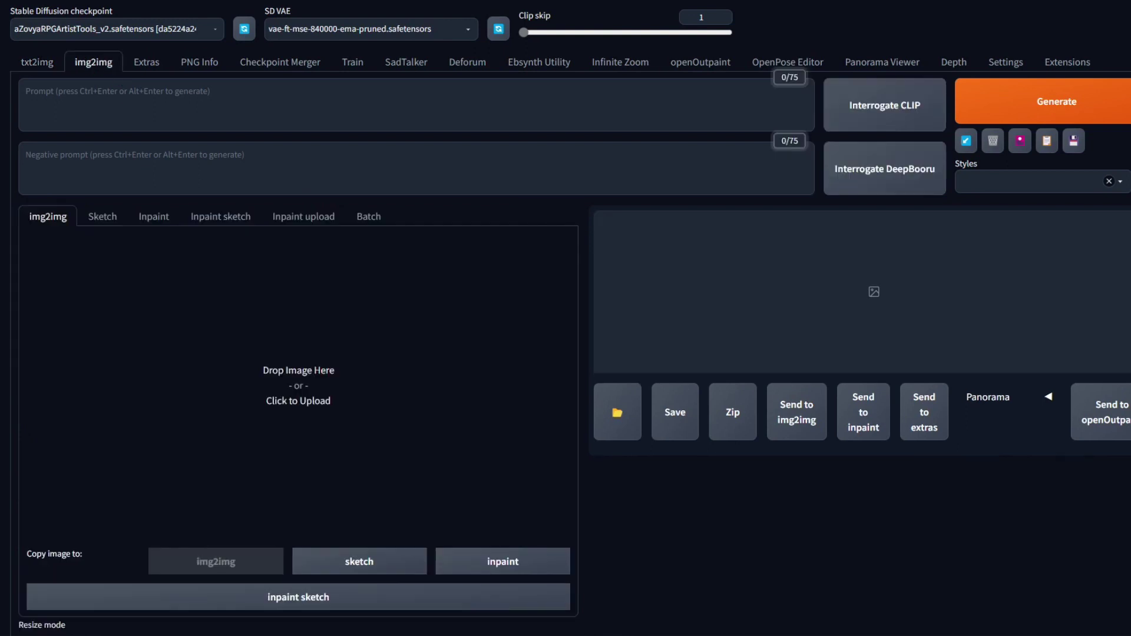
drag(133, 402, 300, 381)
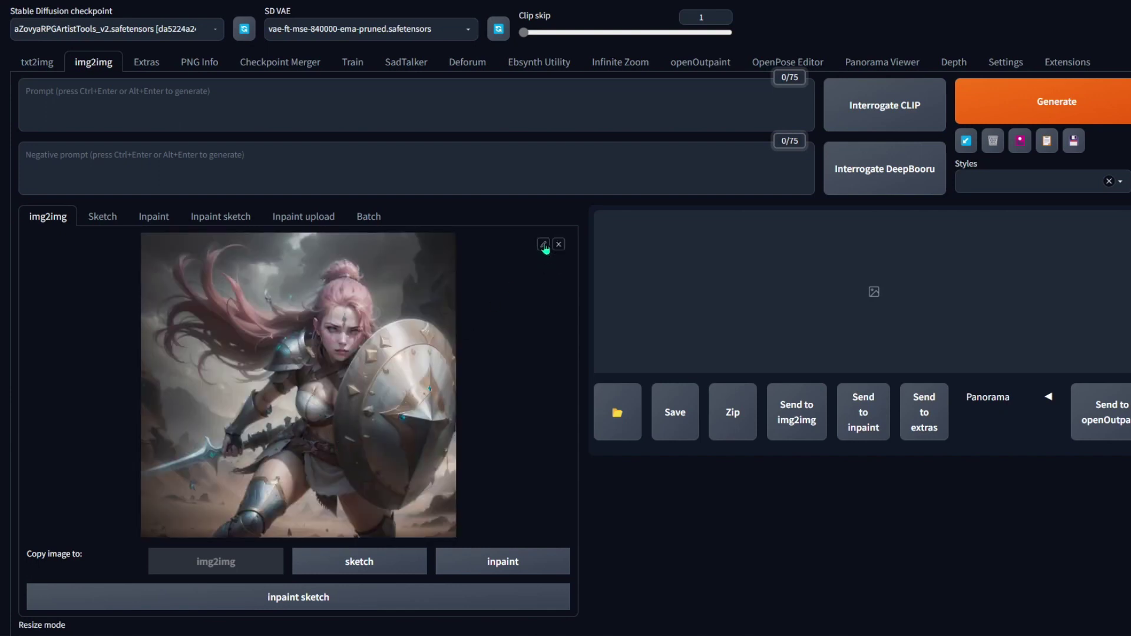
click(545, 246)
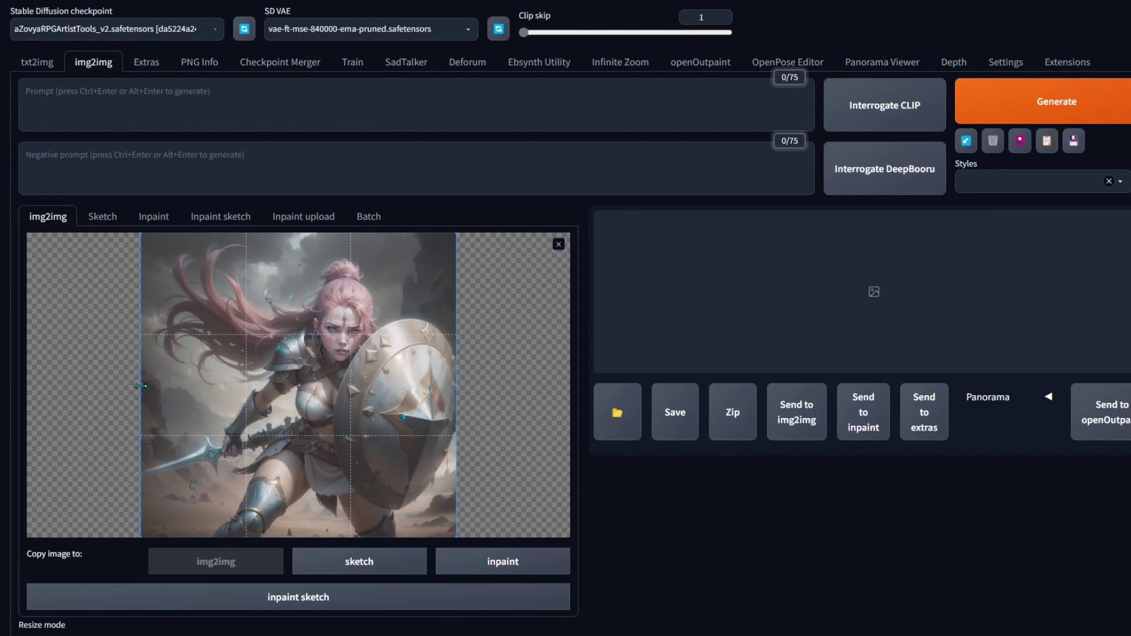
drag(141, 387, 28, 393)
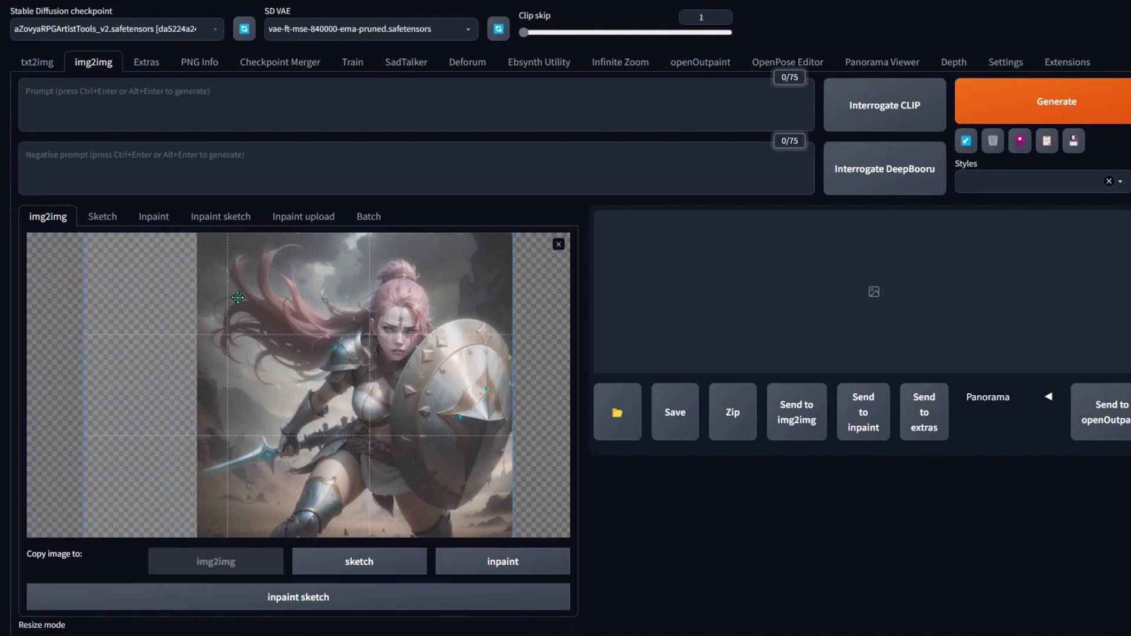
scroll(621, 510, down, 3)
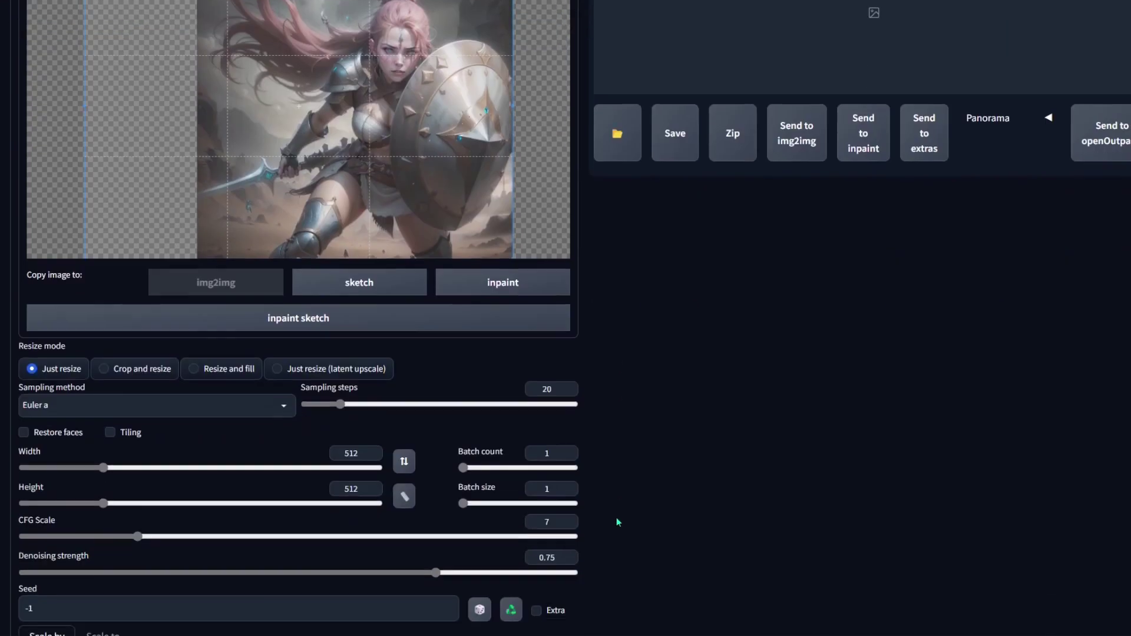
scroll(627, 522, up, 2)
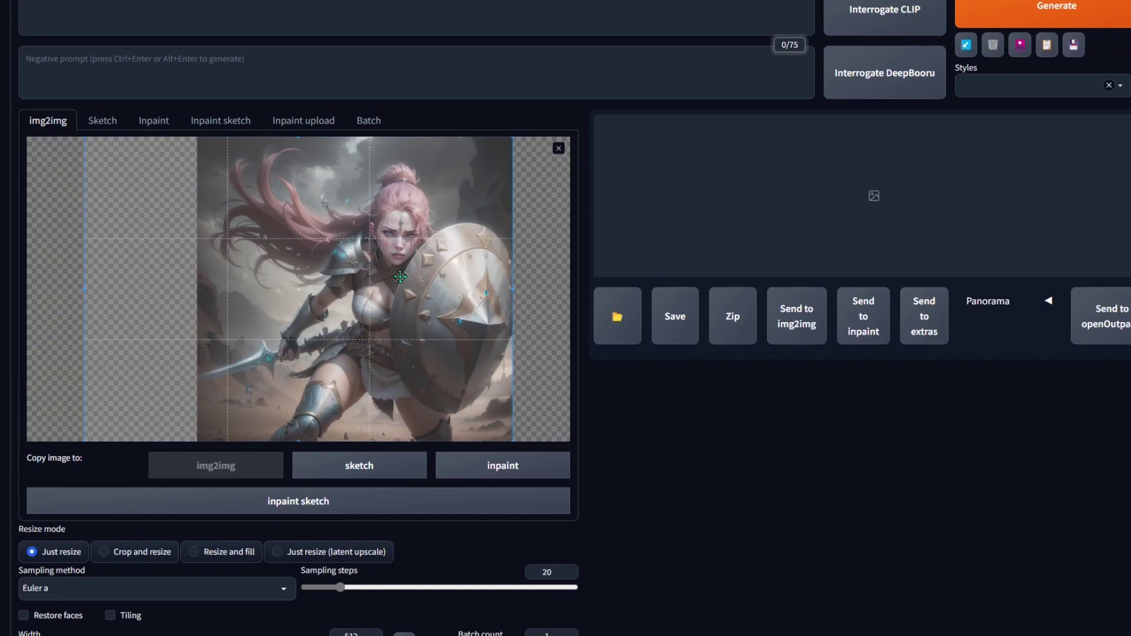
scroll(426, 266, down, 2)
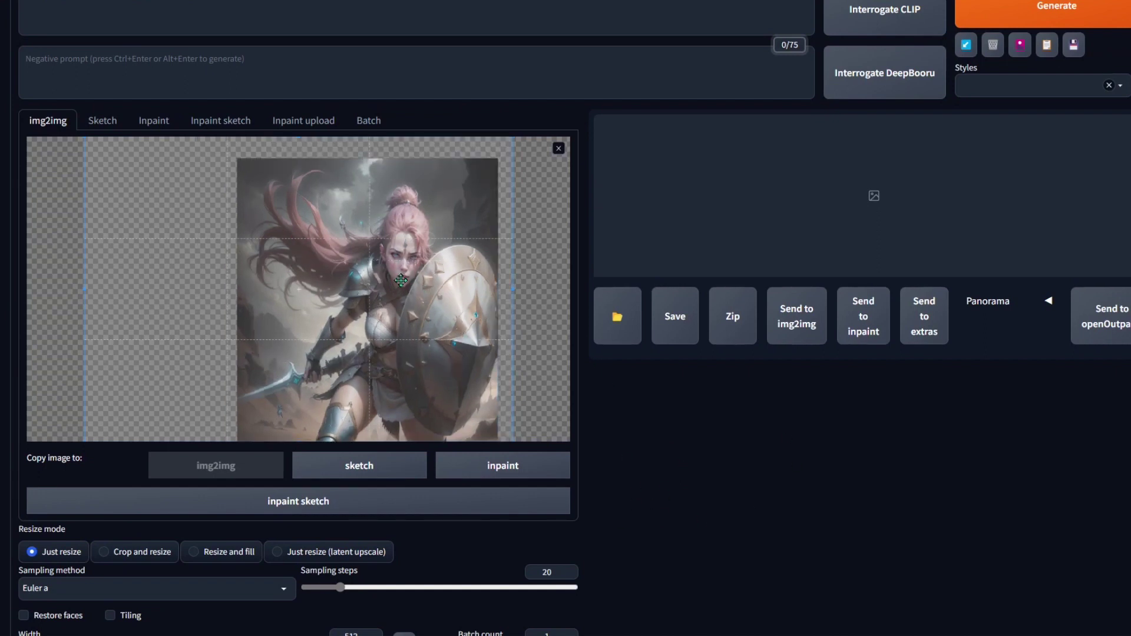
scroll(399, 282, up, 2)
scroll(398, 281, down, 1)
scroll(398, 282, up, 2)
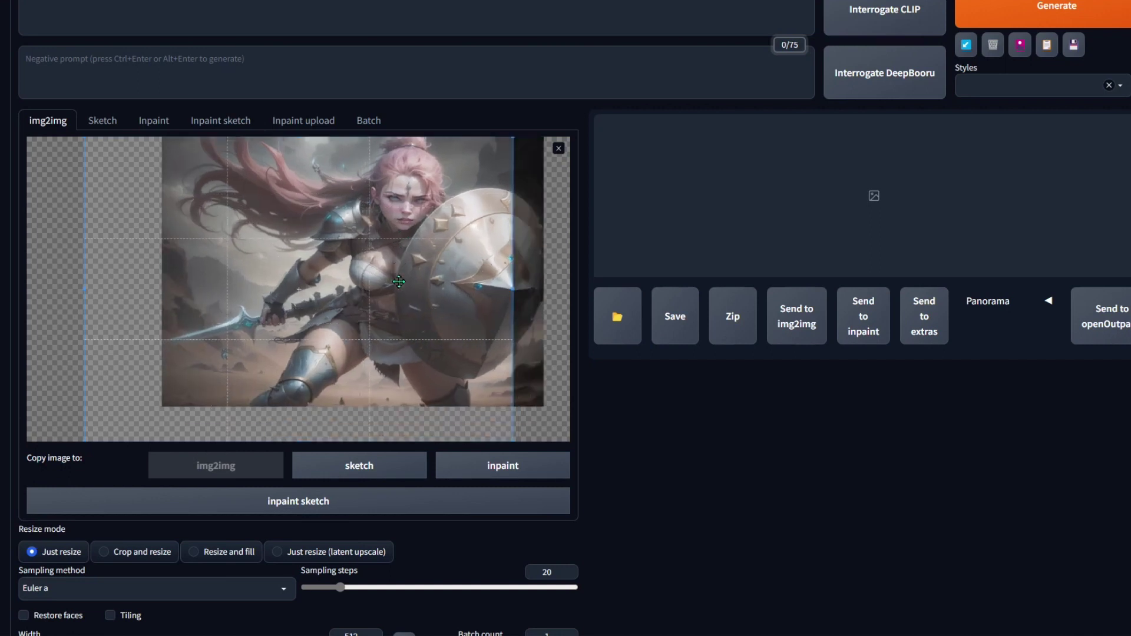
scroll(398, 283, down, 1)
scroll(397, 283, down, 2)
scroll(394, 286, up, 1)
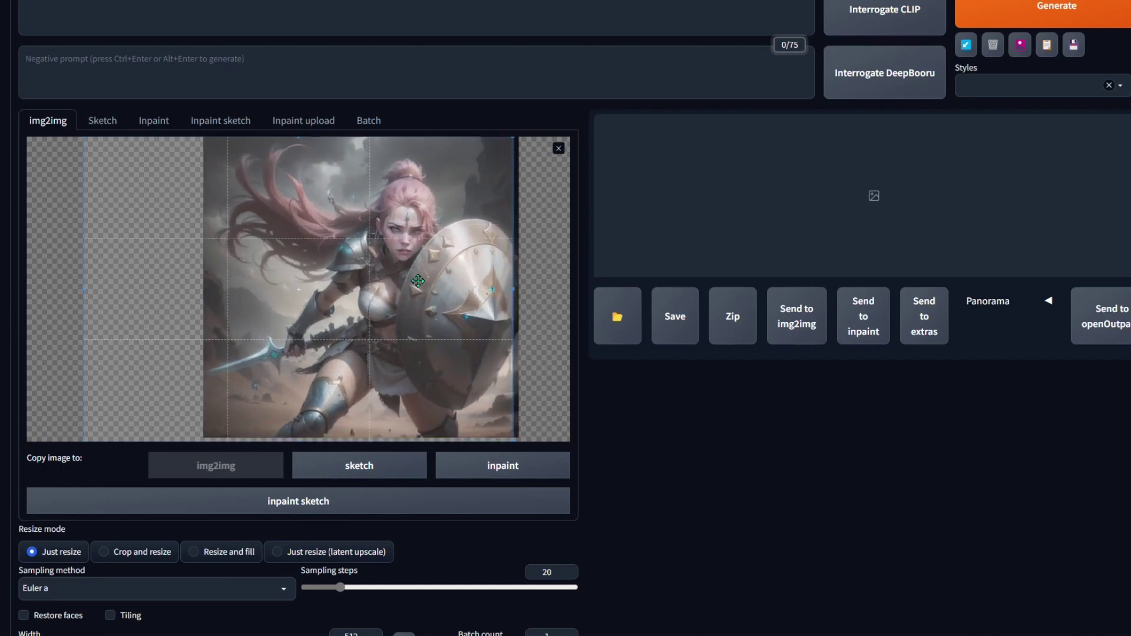
- Clear the canvas image, match the output size to 1437×1024, and drop denoising strength to 0
click(558, 149)
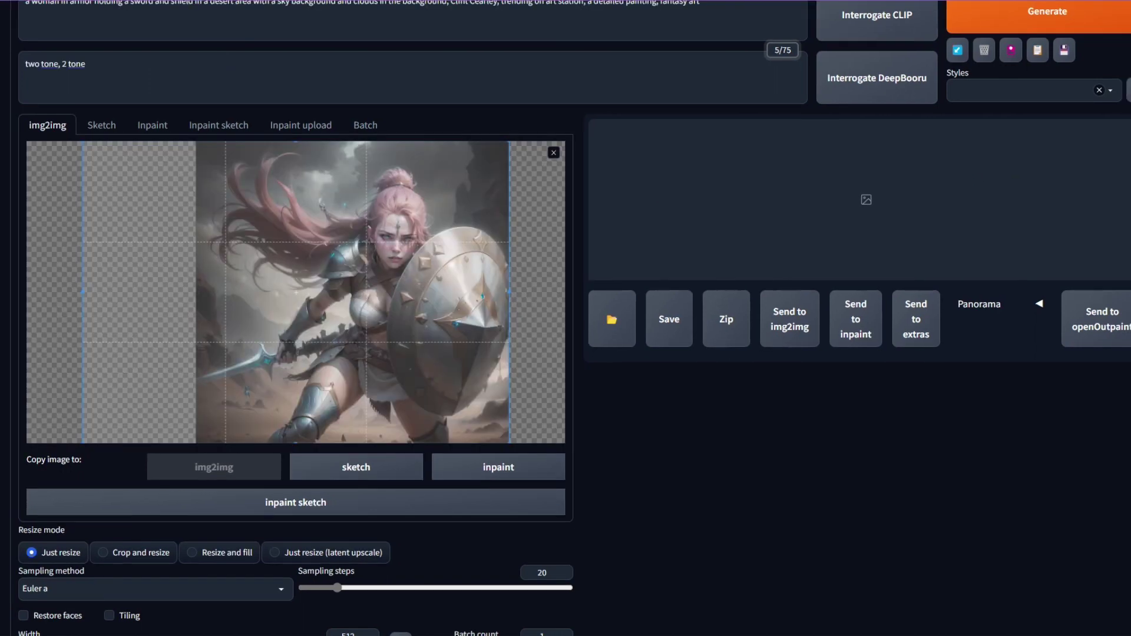
scroll(615, 451, down, 2)
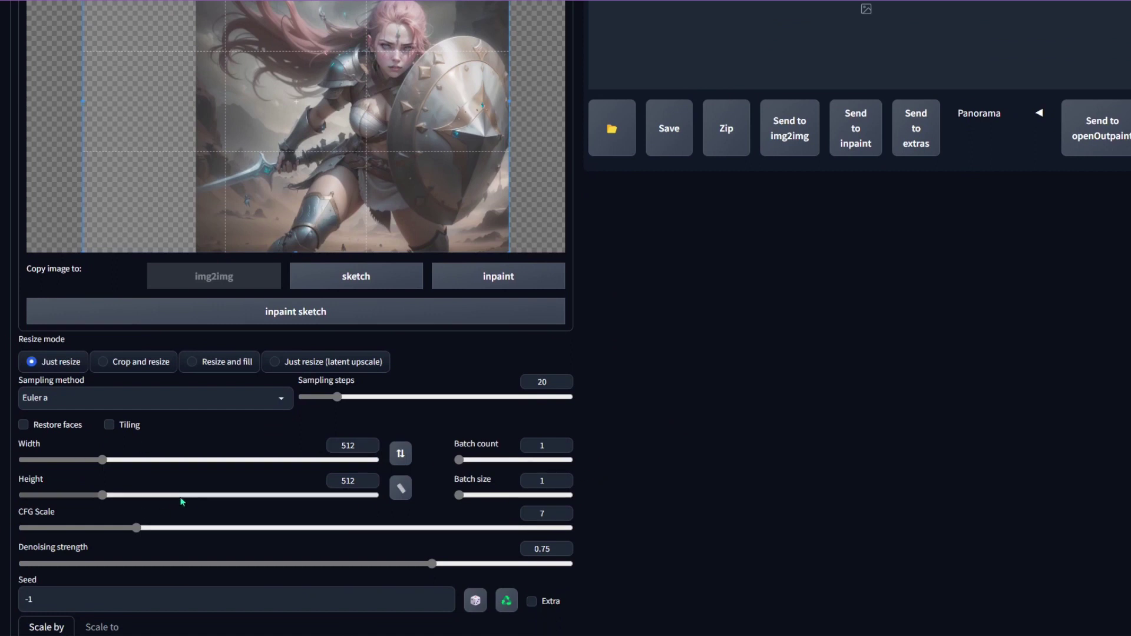
click(403, 489)
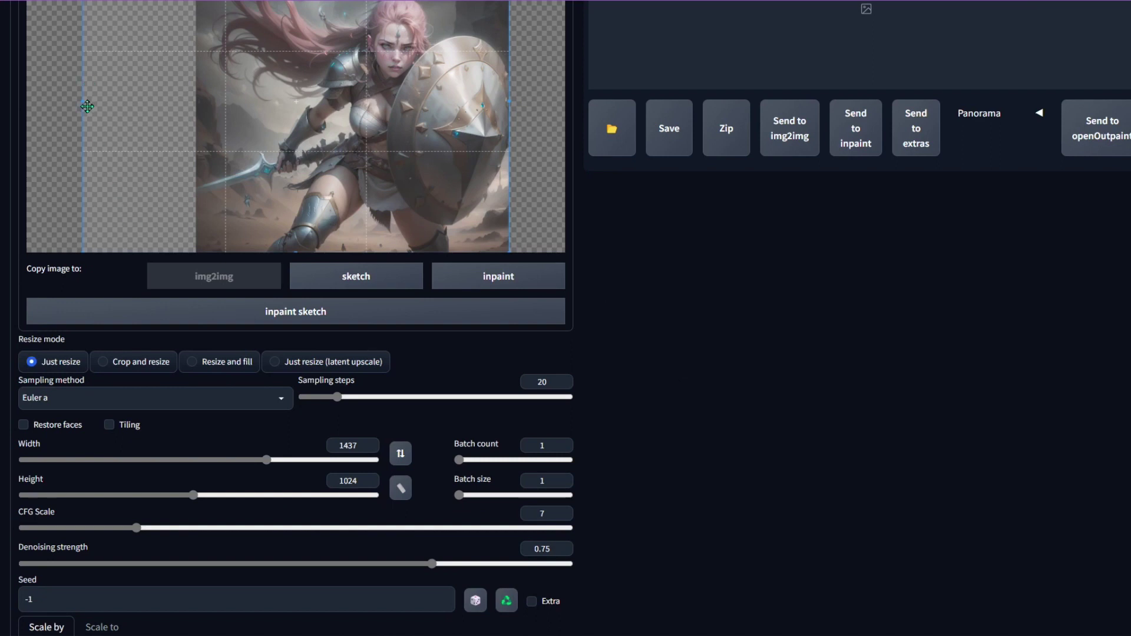
drag(433, 565, 54, 566)
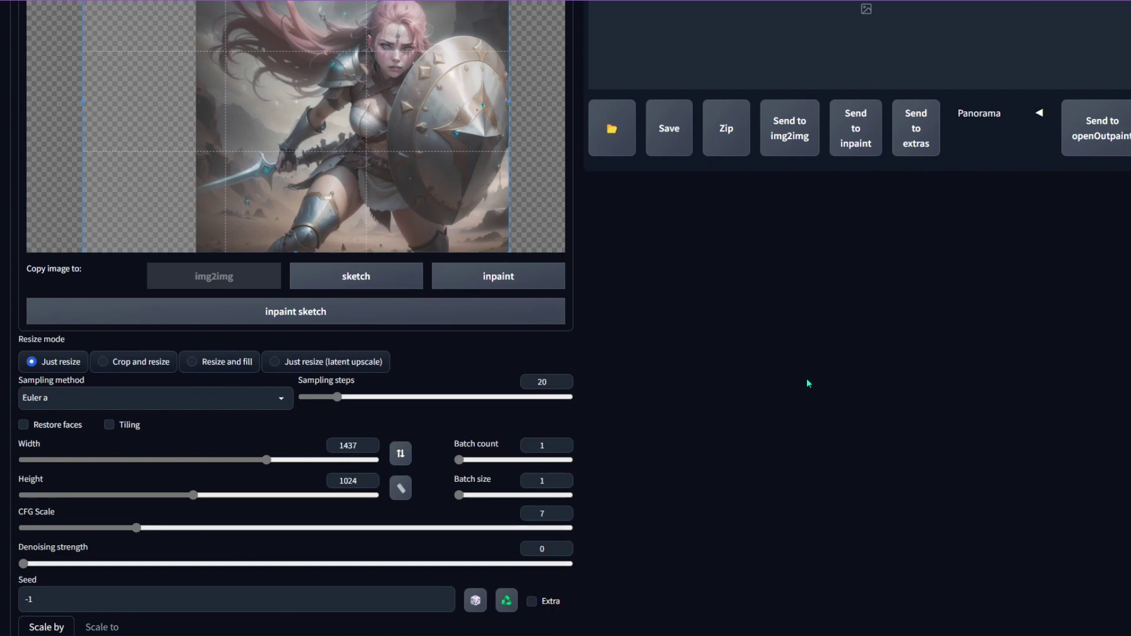
scroll(802, 393, up, 3)
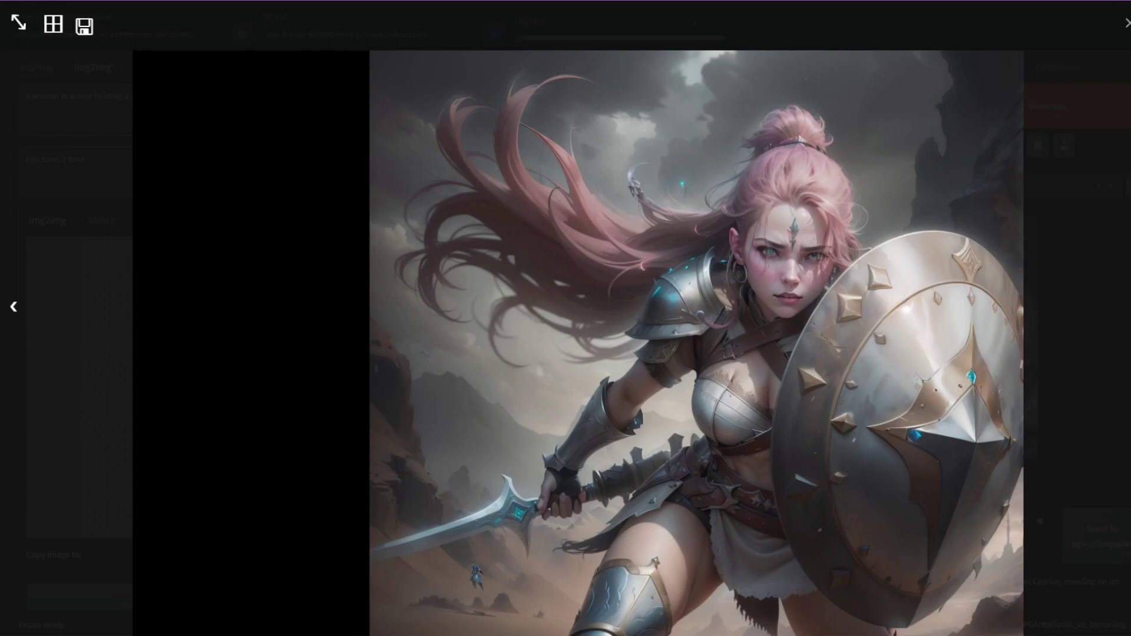
- Send the widened warrior to inpaint and mask its black left band with a white brush
key(Escape)
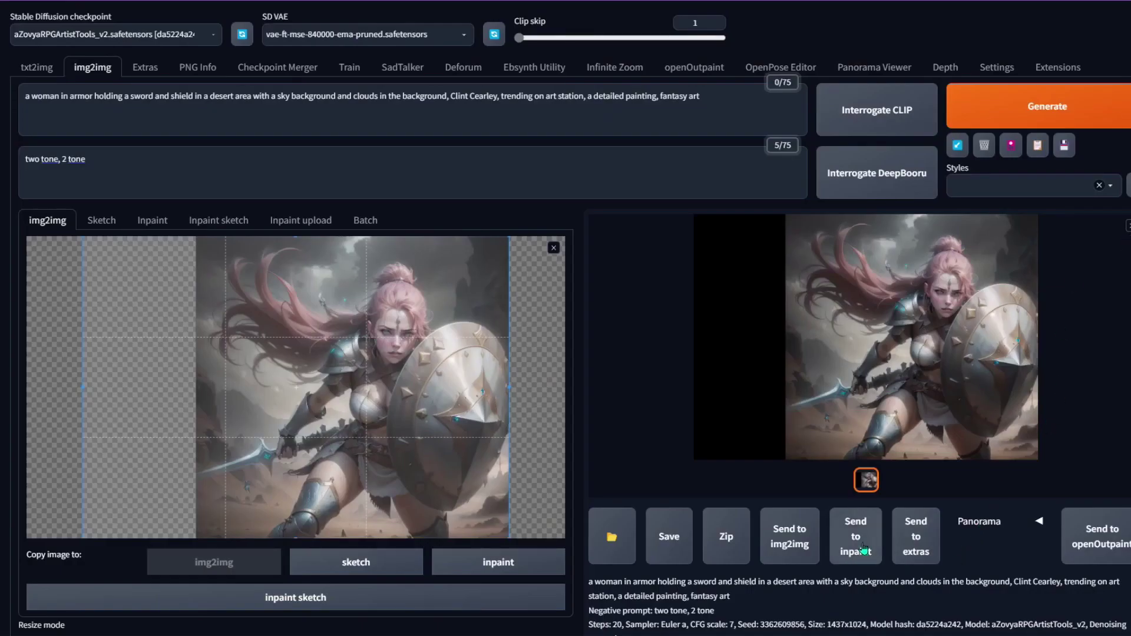
click(851, 541)
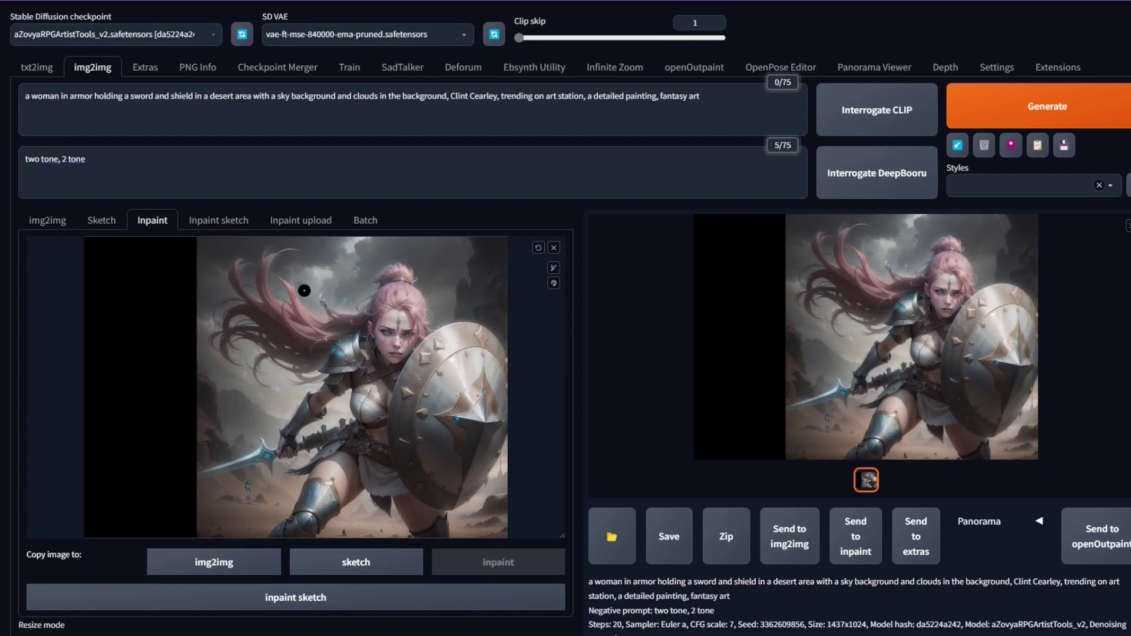
click(553, 285)
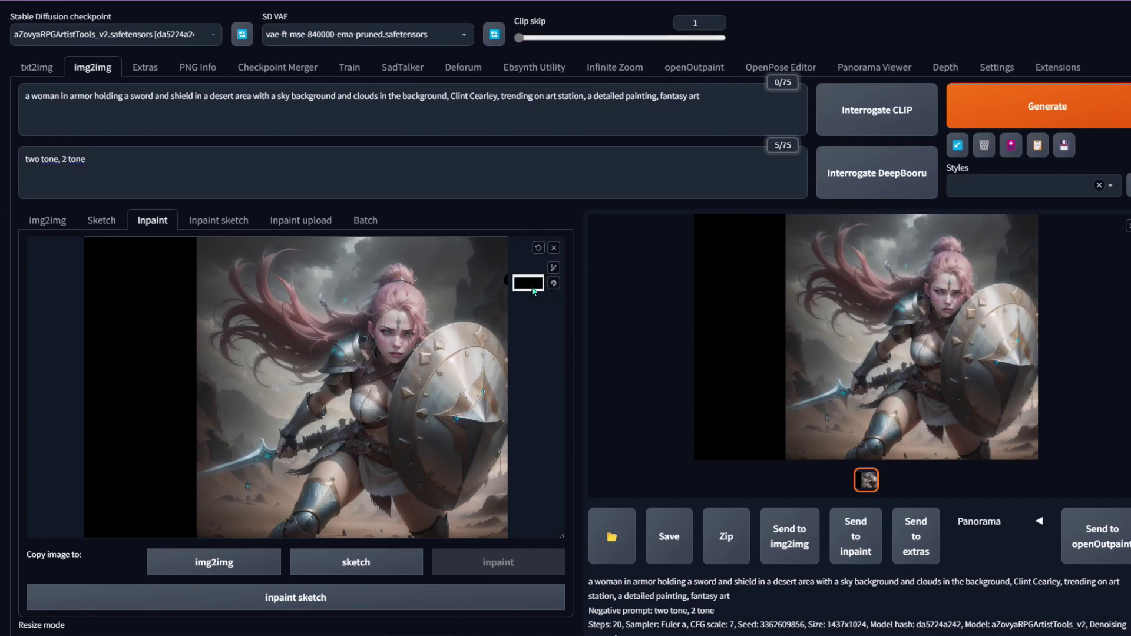
click(533, 286)
click(515, 297)
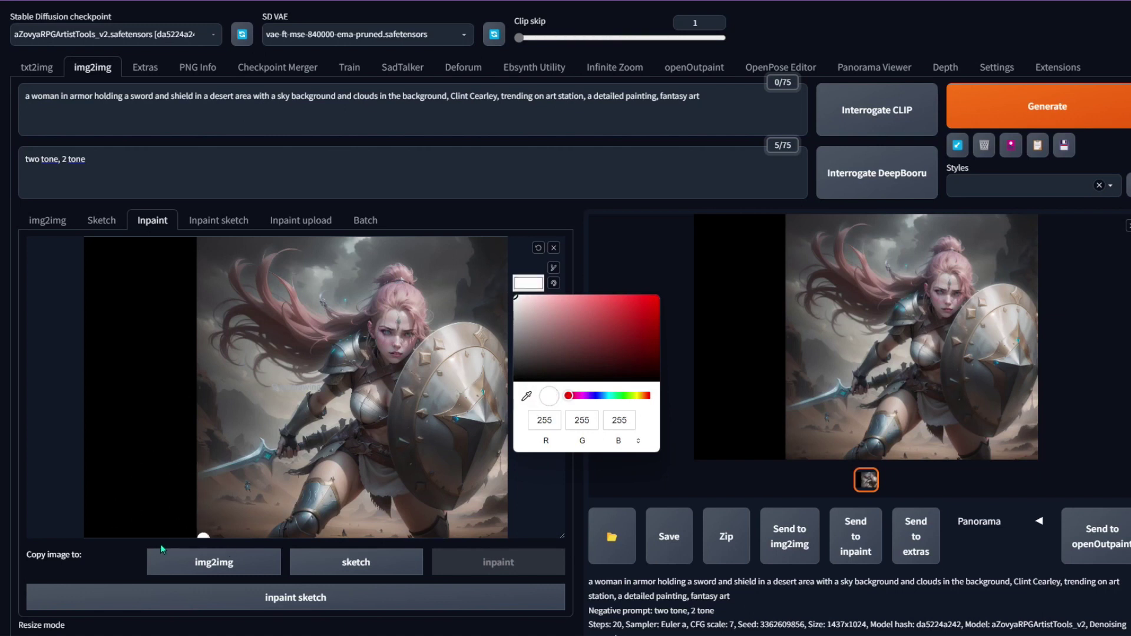
click(232, 441)
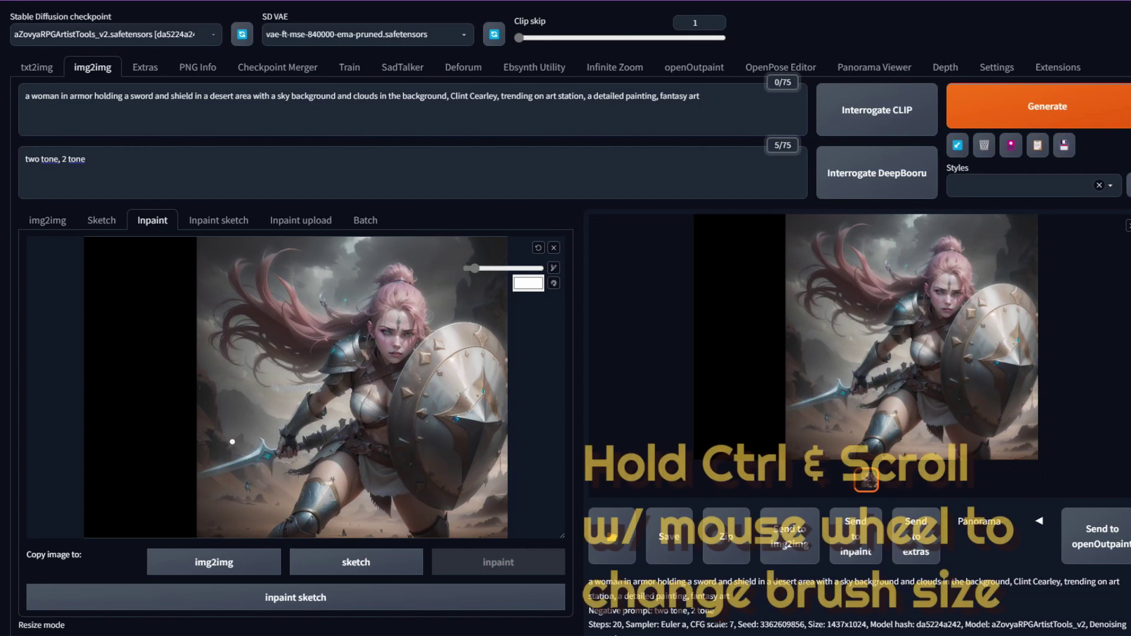
scroll(231, 441, up, 5)
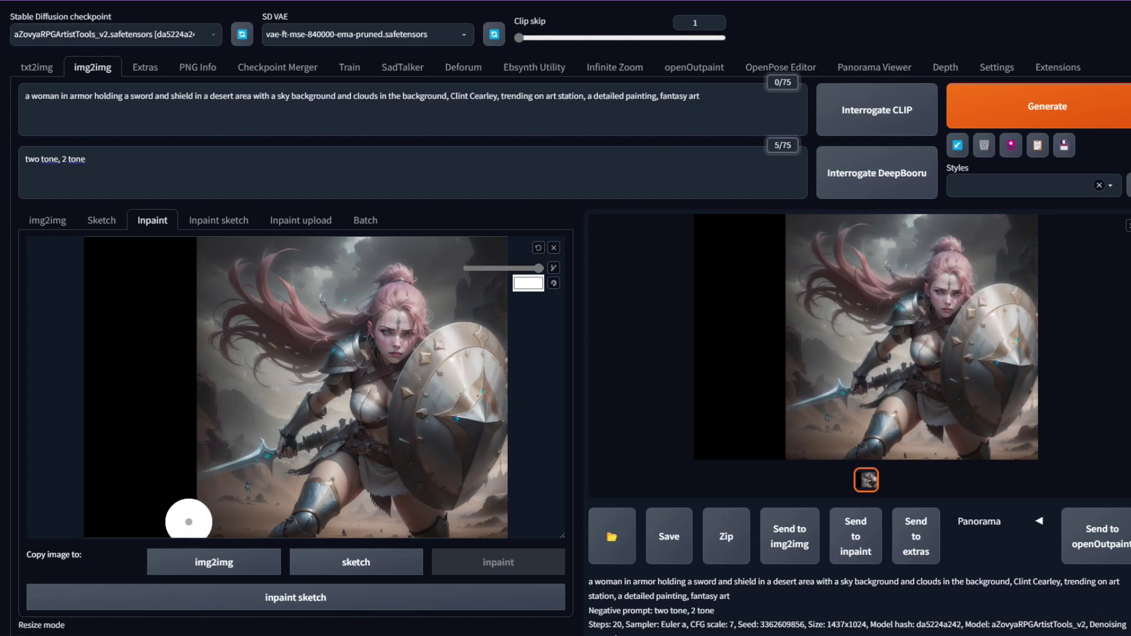
mouse_move(187, 520)
mouse_down()
mouse_move(193, 249)
mouse_move(165, 440)
mouse_move(136, 382)
mouse_move(132, 489)
mouse_up()
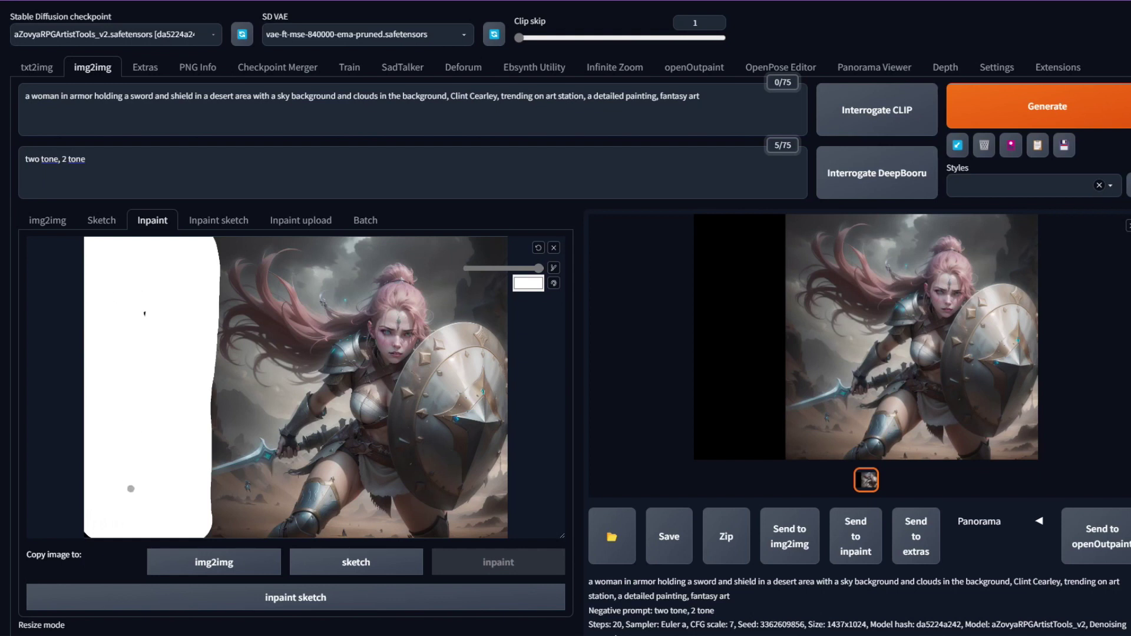
scroll(583, 312, down, 3)
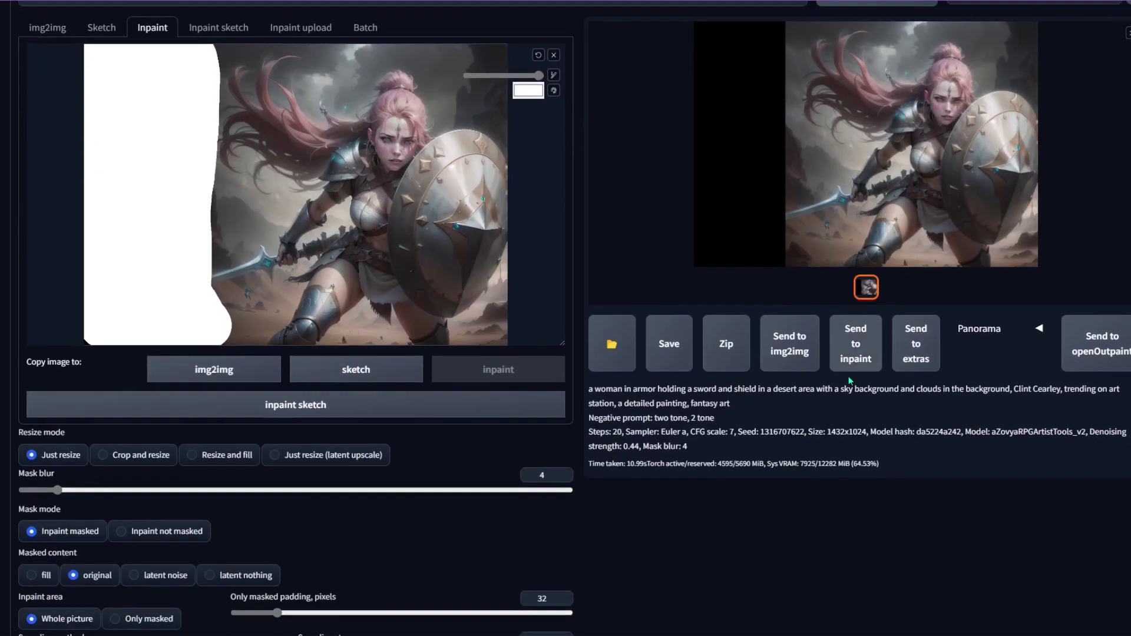
scroll(833, 391, down, 4)
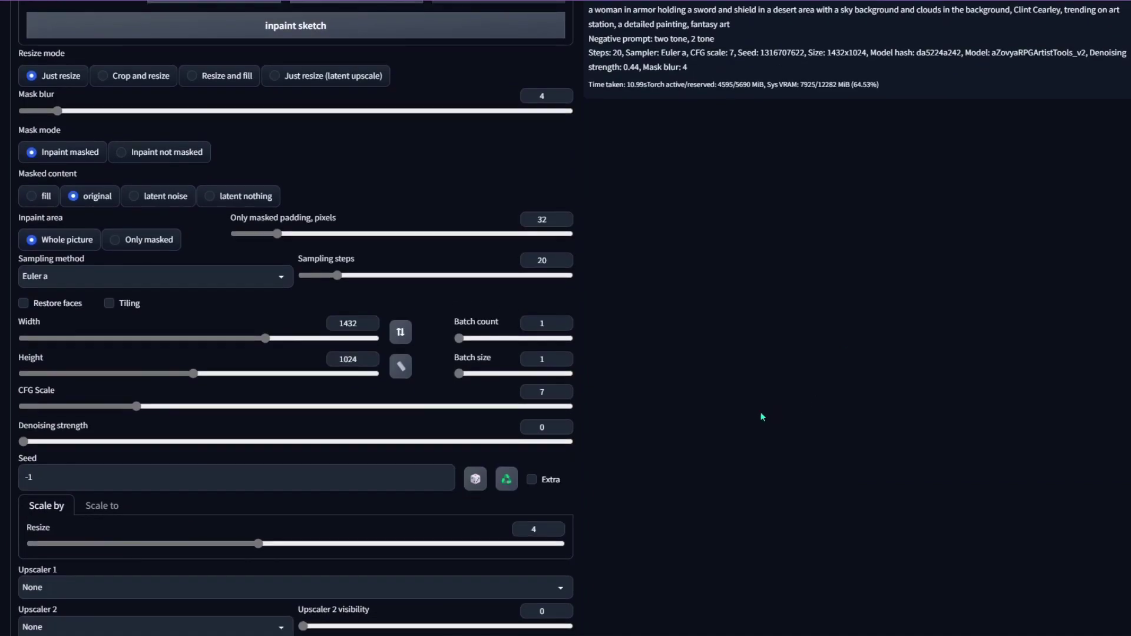
- Set denoising strength to 0.41 and choose 'fill' for the masked content
drag(180, 442, 220, 449)
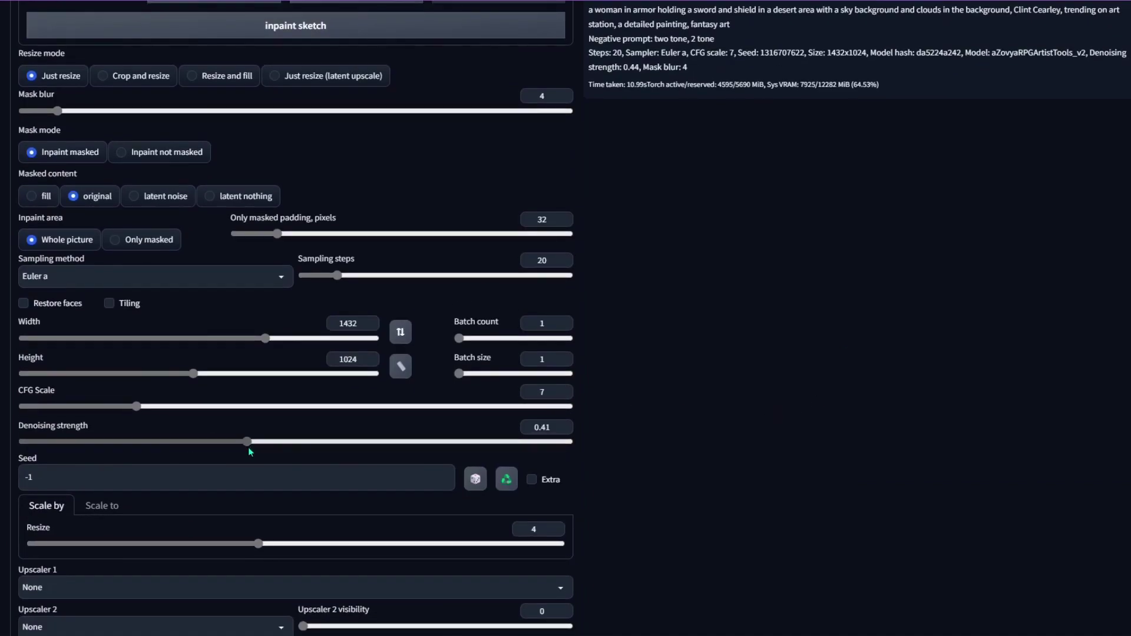
click(36, 199)
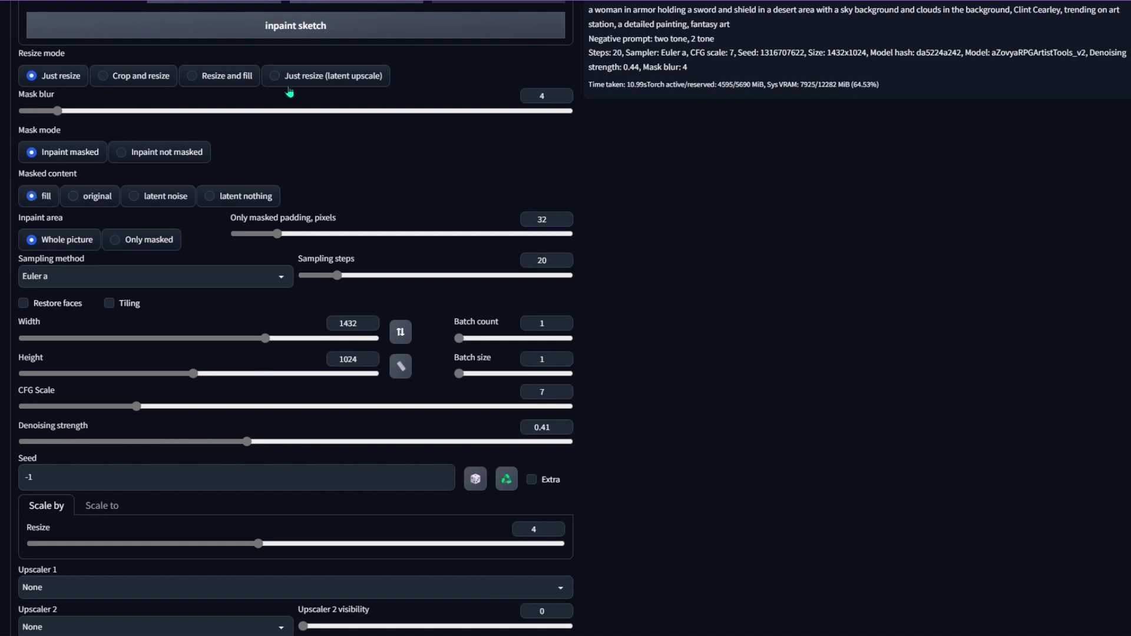
scroll(439, 198, up, 1)
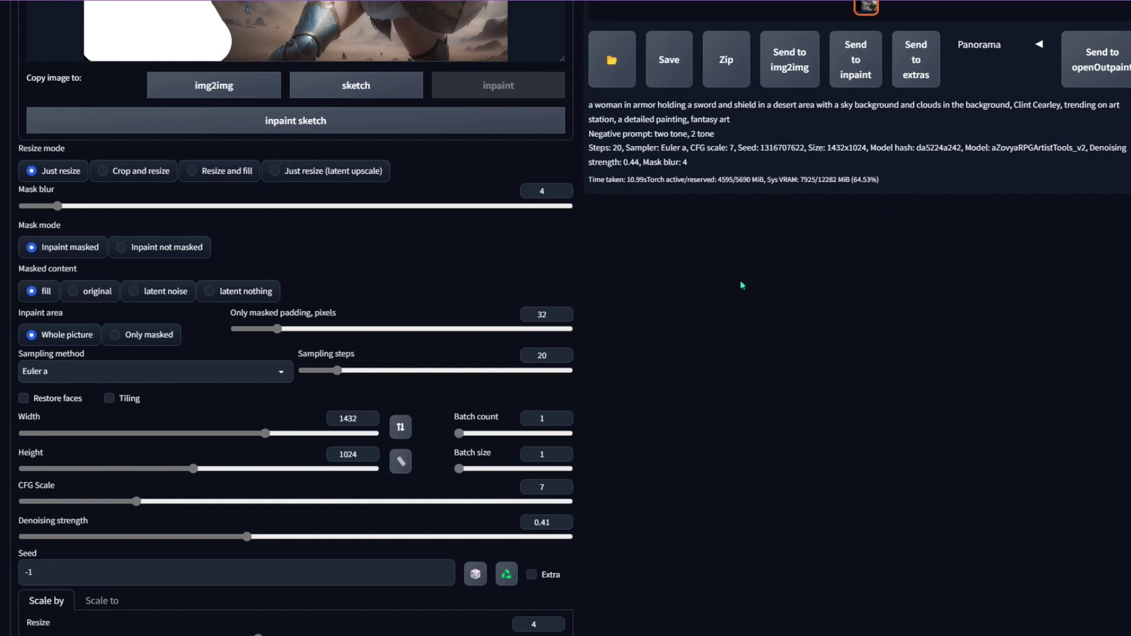
scroll(741, 283, up, 5)
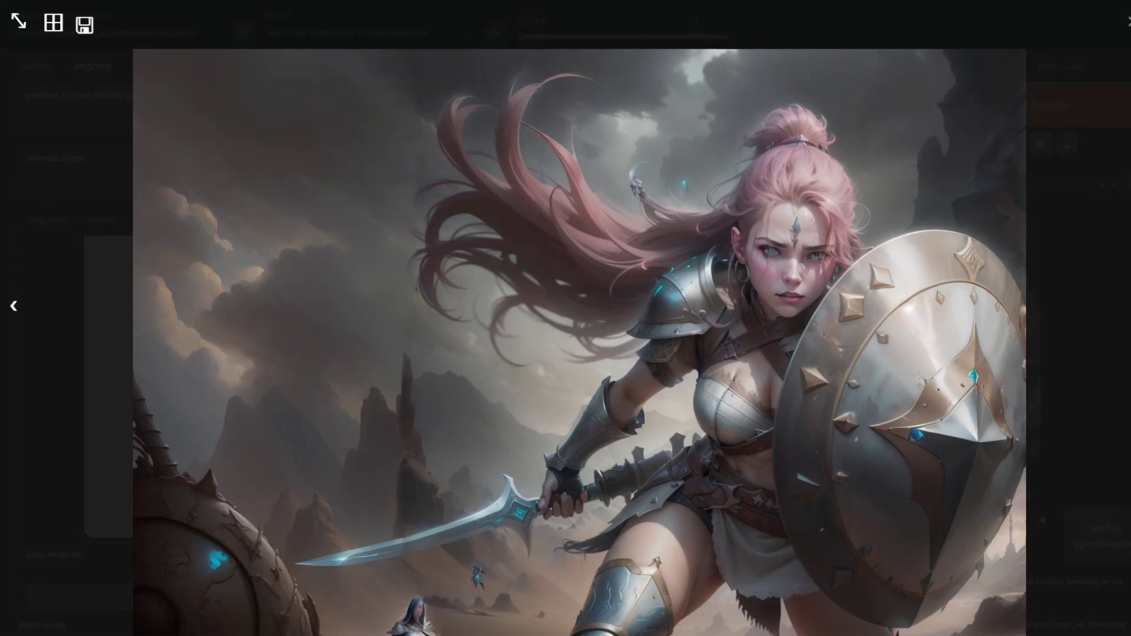
- Close the full-size preview of the stormy-clouds desert result
key(Escape)
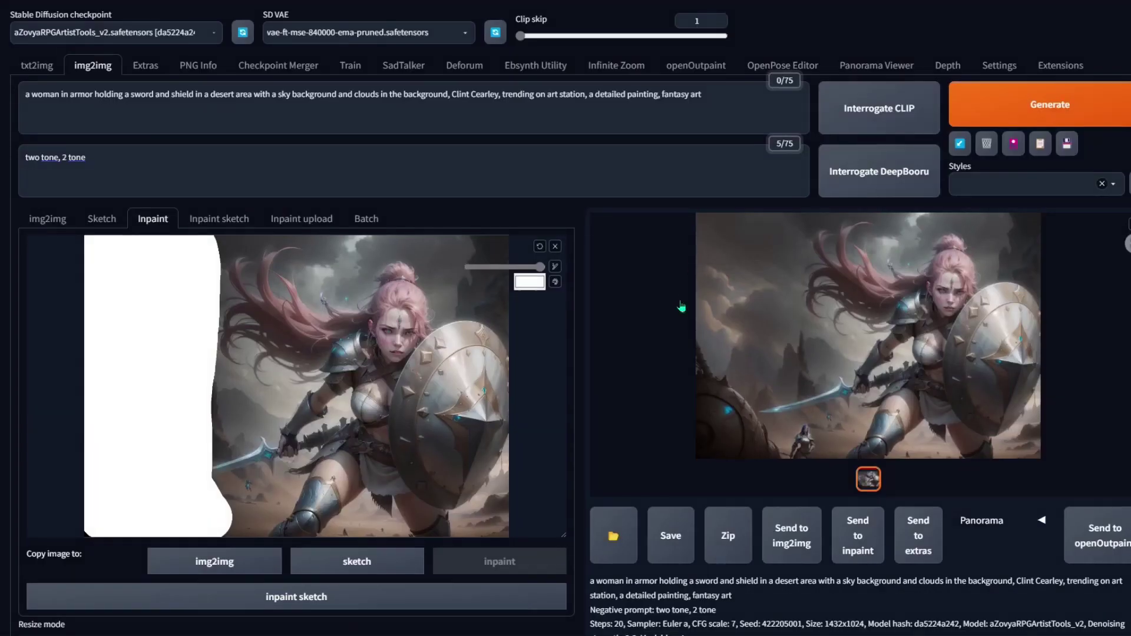
scroll(467, 492, down, 10)
scroll(291, 532, down, 2)
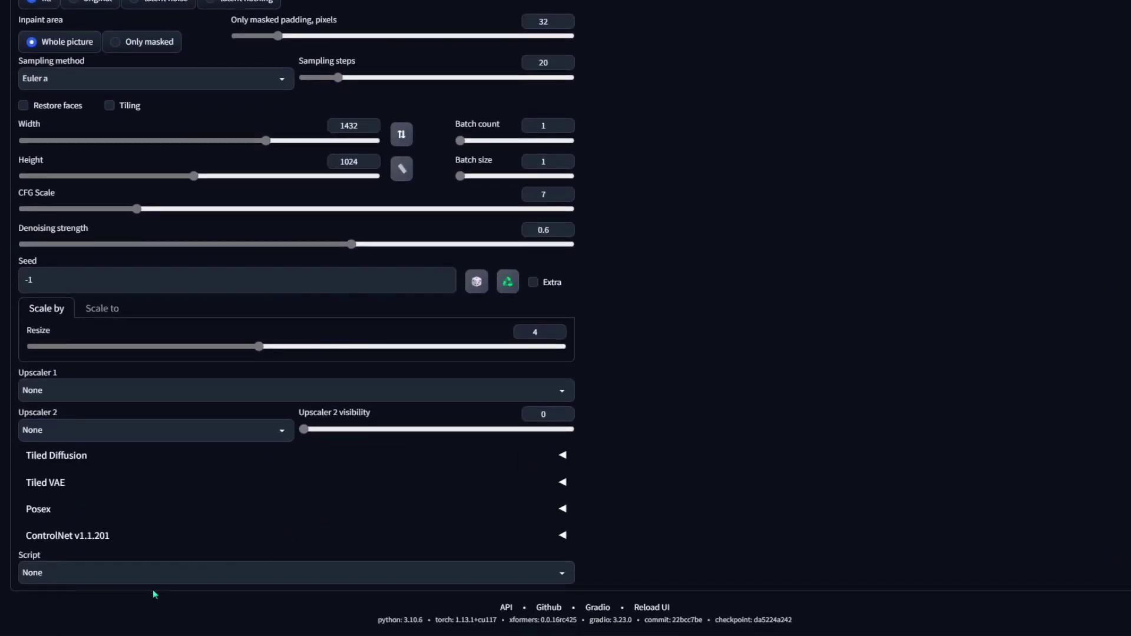
- Select the X/Y/Z plot script with Denoising on the X axis and values 0.2-0.8[20]
click(399, 575)
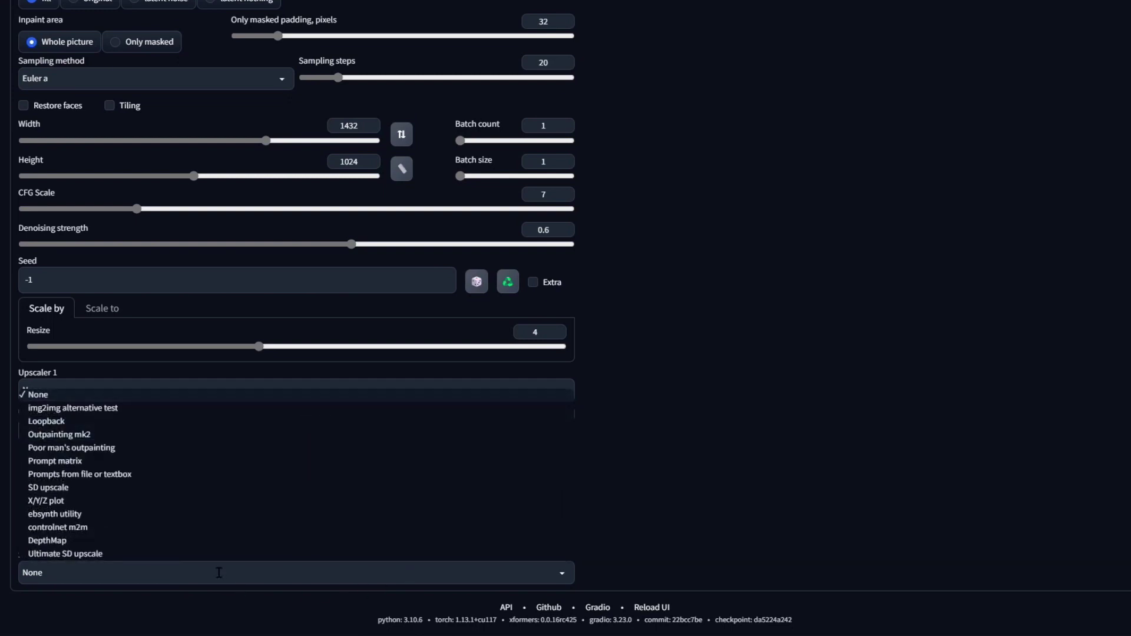
click(66, 501)
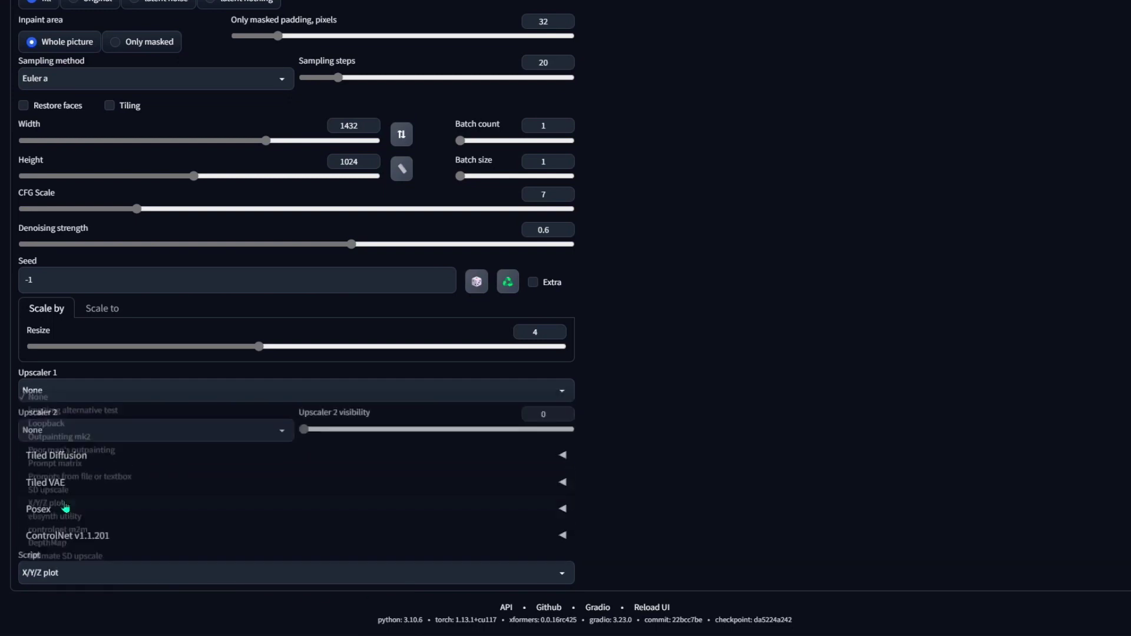
scroll(260, 571, down, 1)
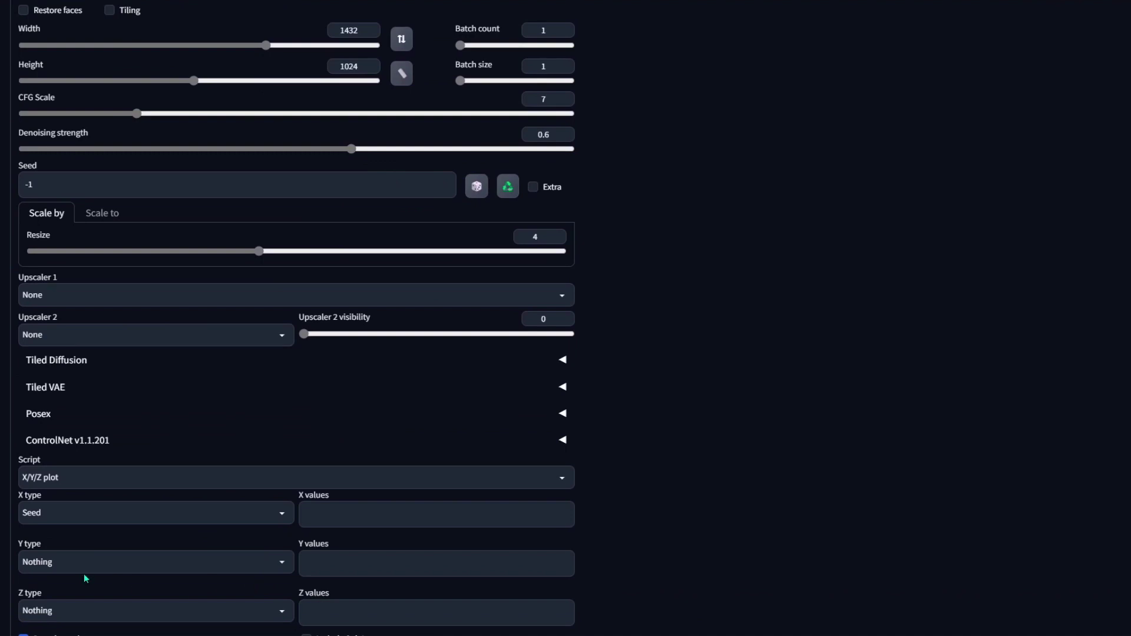
click(250, 517)
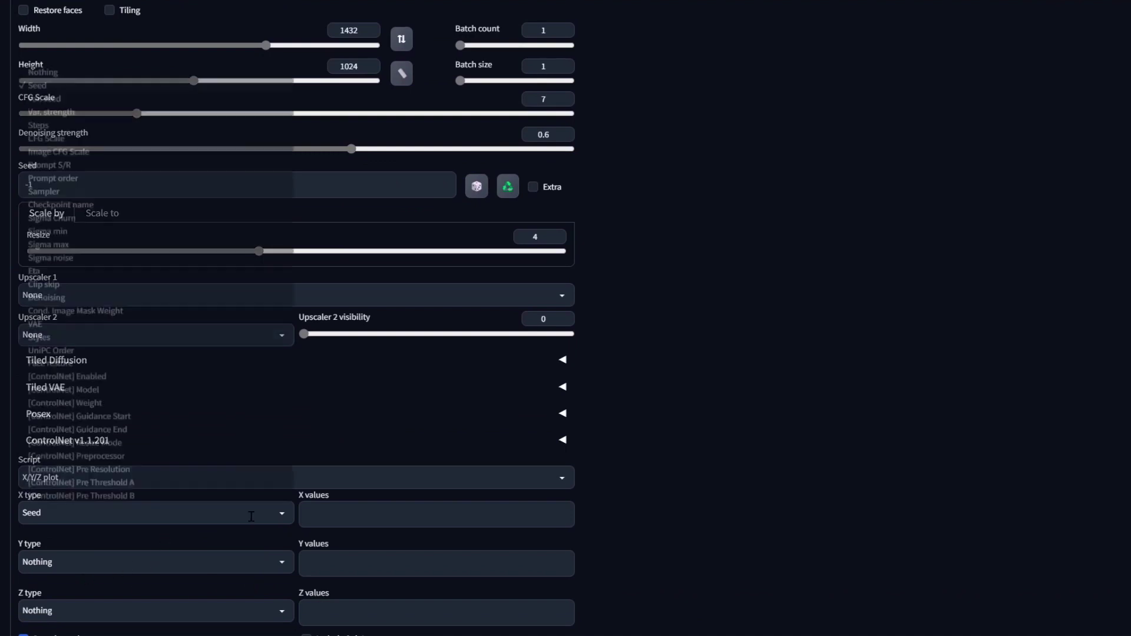
click(223, 499)
text(0.2-0.8[20])
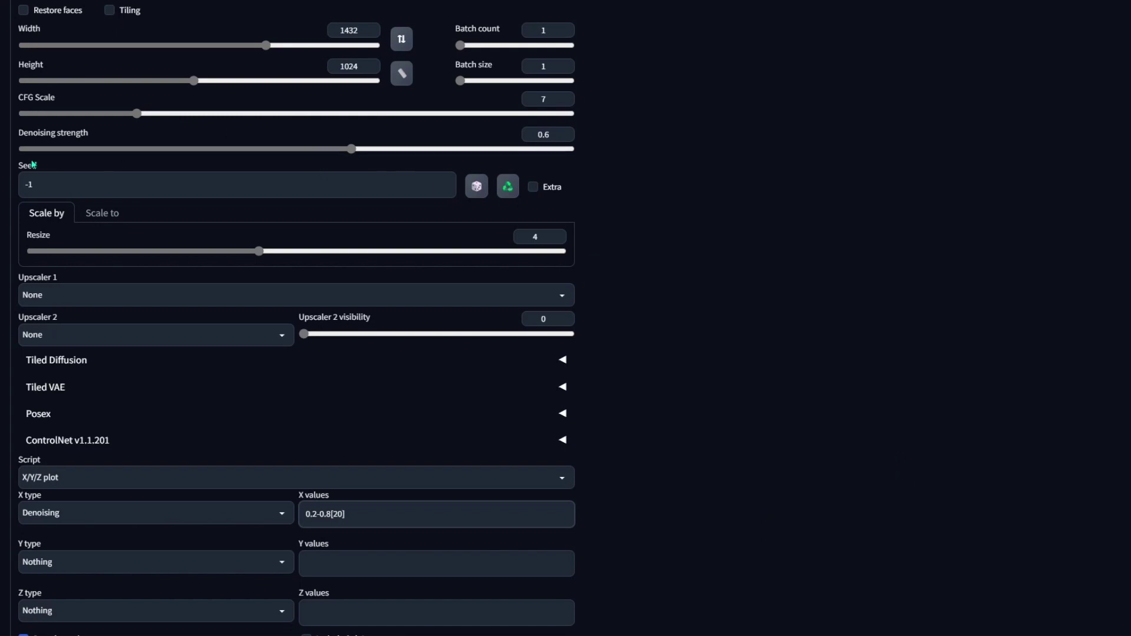
scroll(866, 454, up, 1)
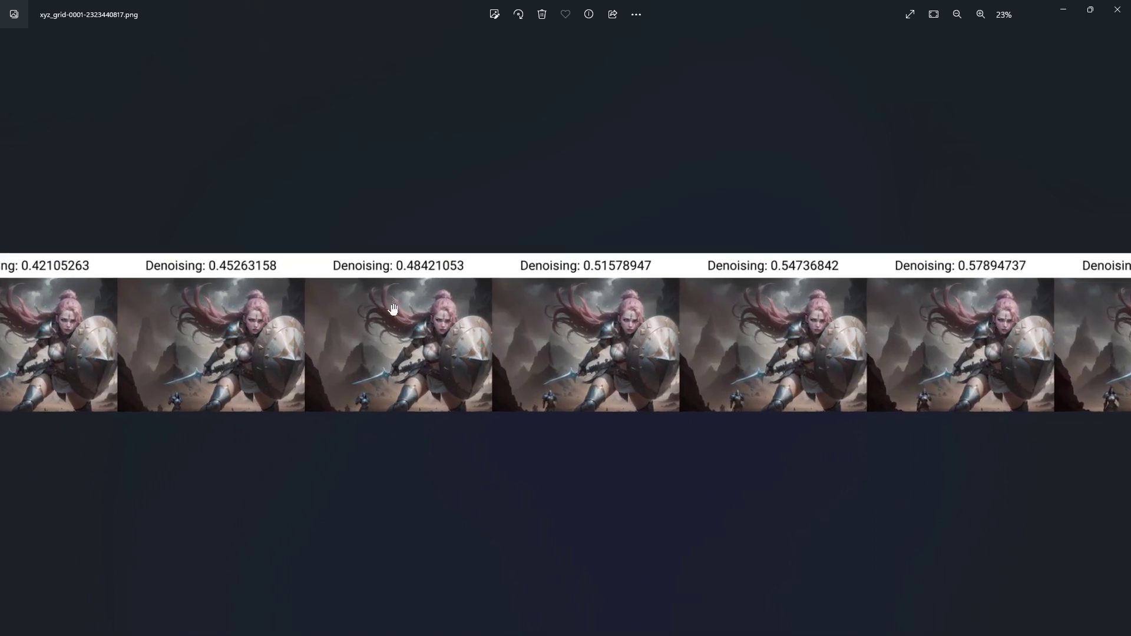
scroll(391, 316, up, 1)
scroll(391, 316, up, 1)
scroll(392, 315, up, 1)
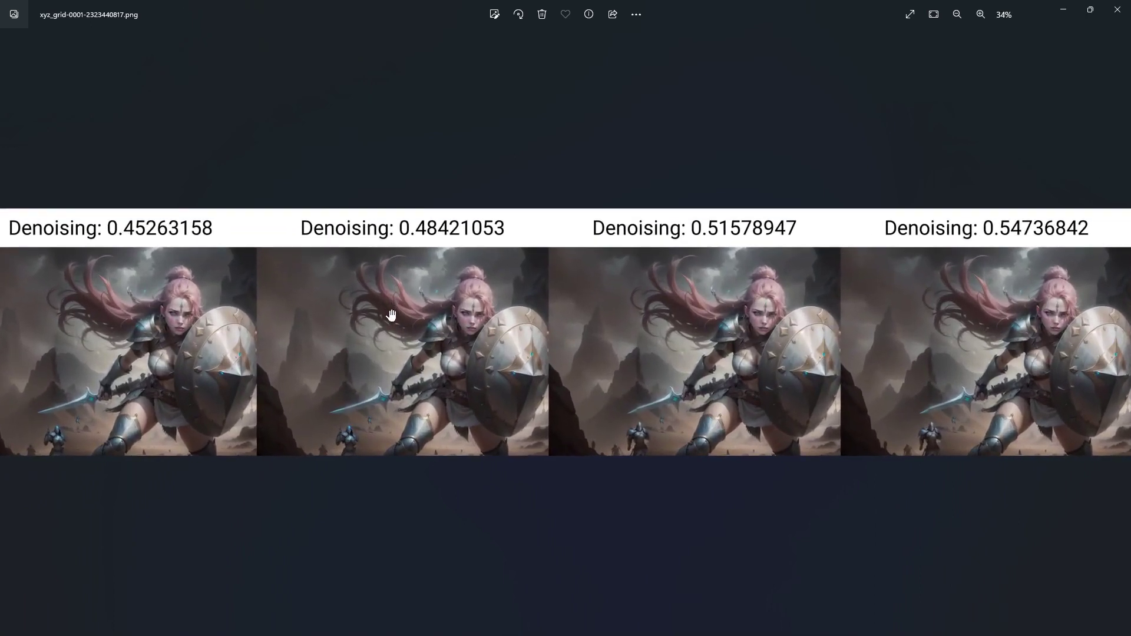
scroll(124, 323, down, 3)
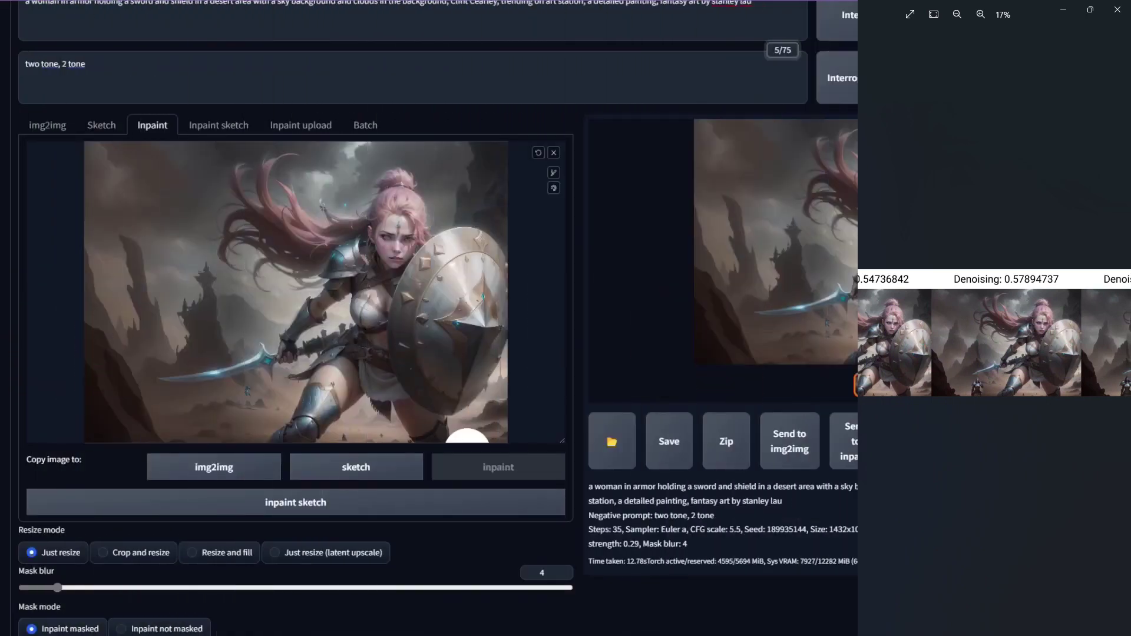
- Send the warrior to img2img and regenerate with seed 189935144 at denoising 0.05, CFG 3.5
click(800, 450)
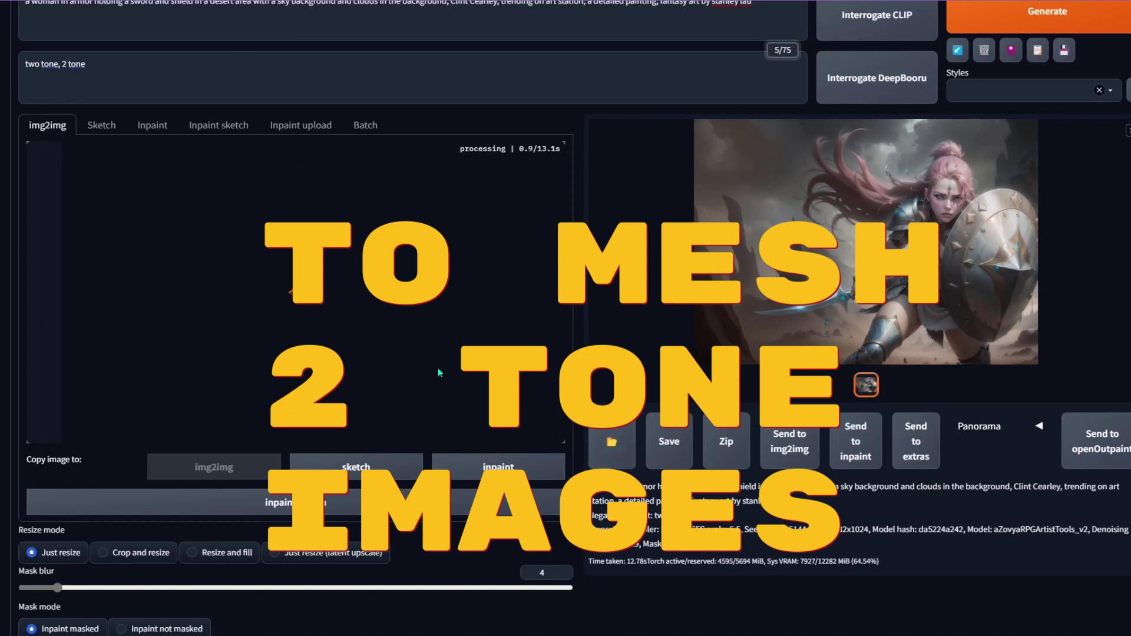
scroll(438, 372, down, 5)
drag(179, 468, 62, 469)
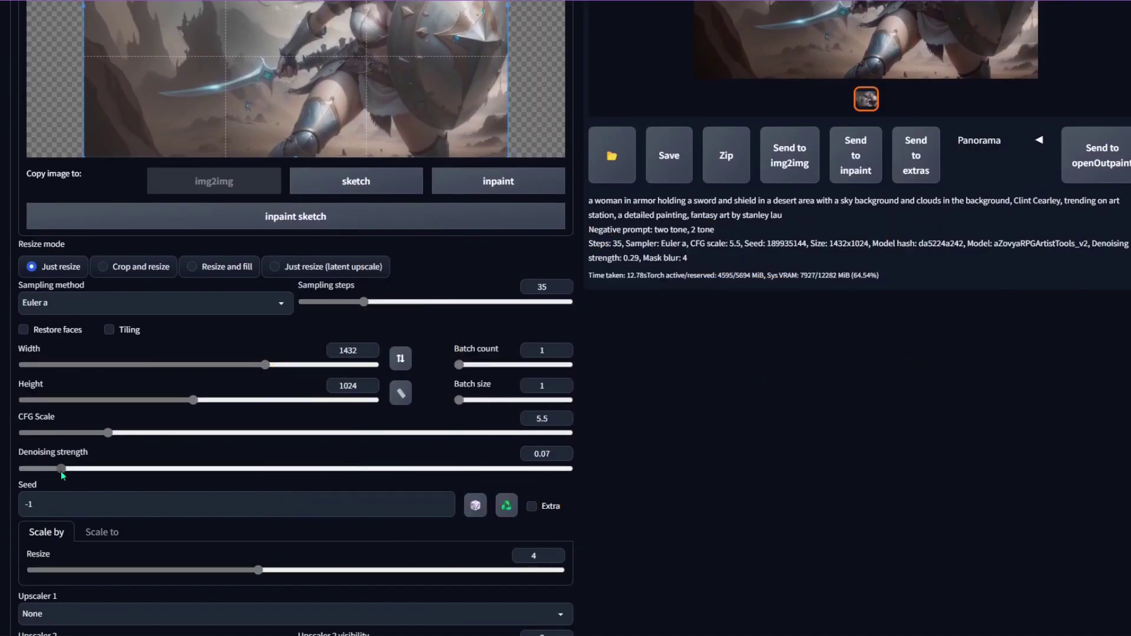
scroll(507, 509, down, 1)
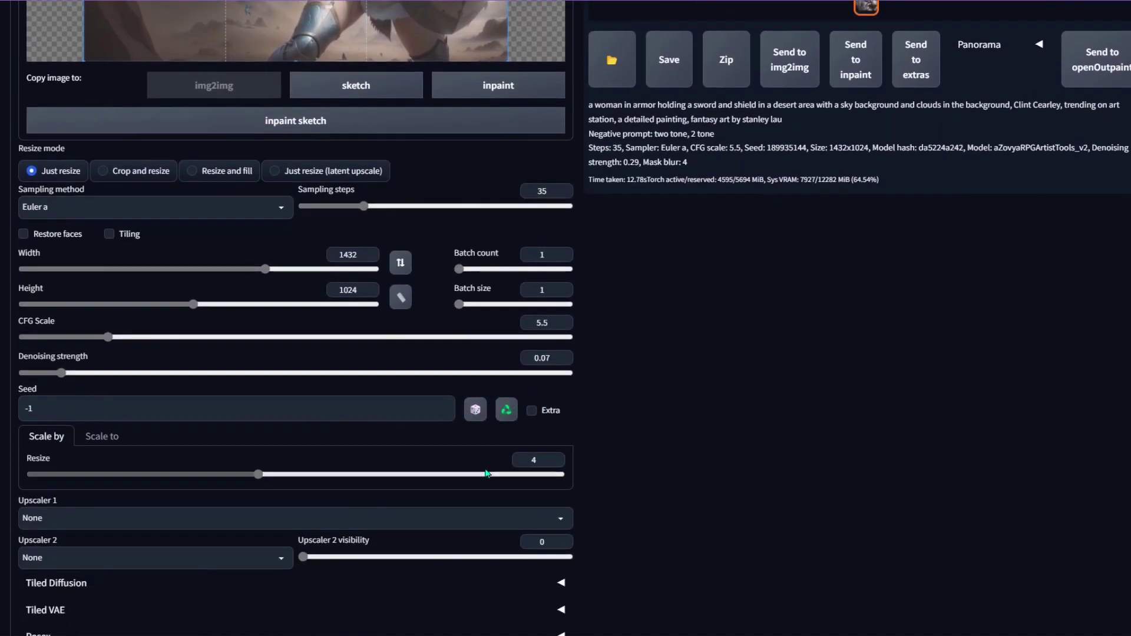
click(507, 412)
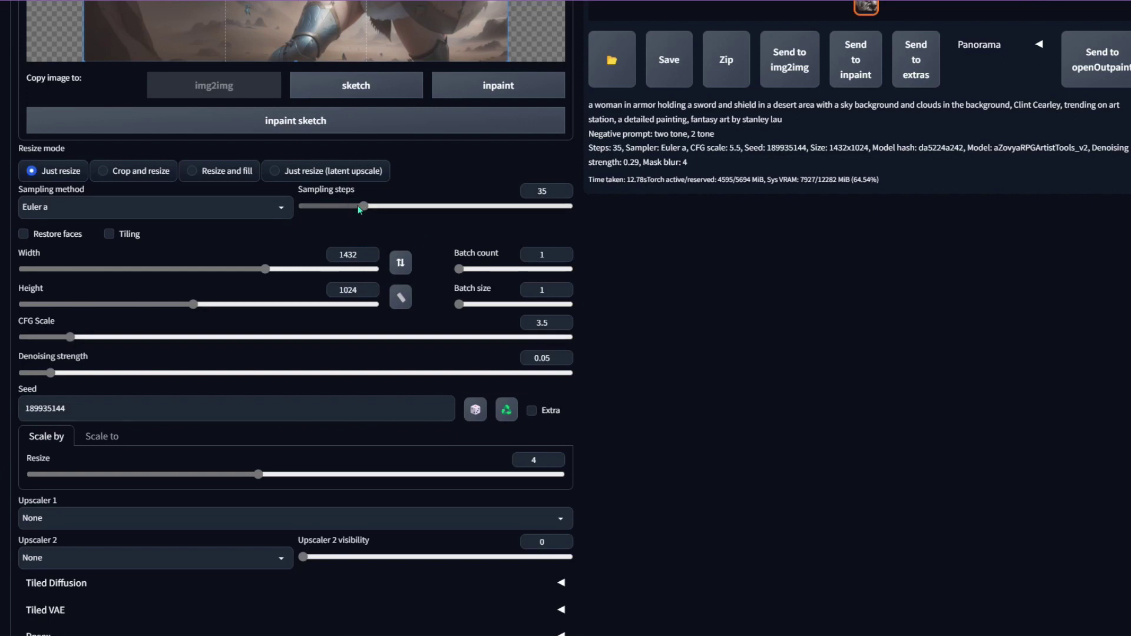
scroll(358, 207, up, 5)
click(1078, 120)
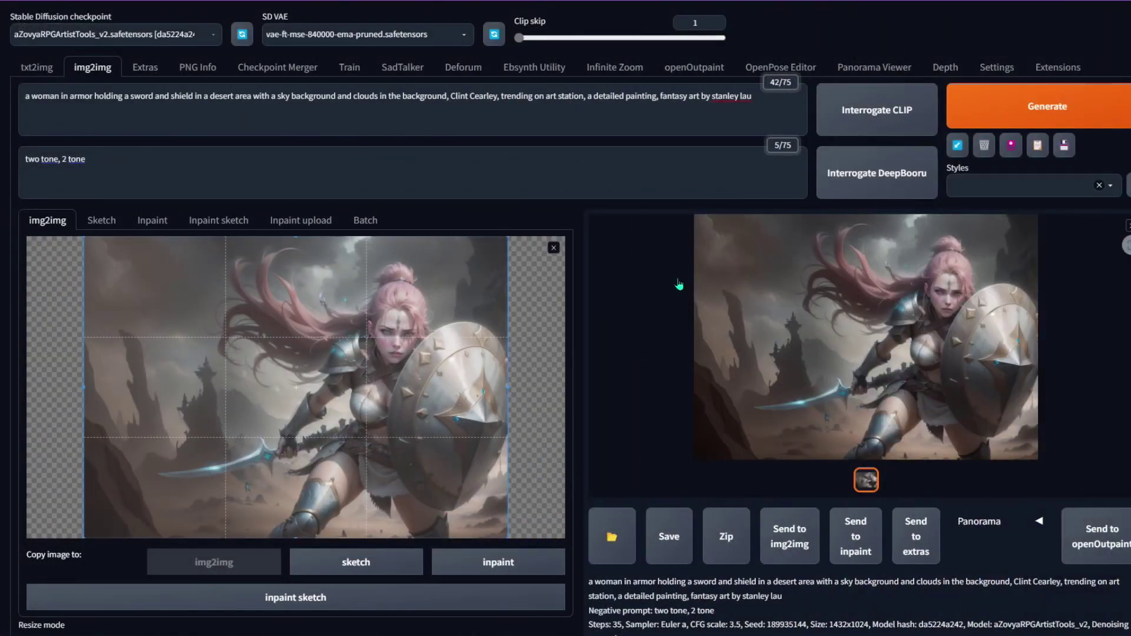
scroll(417, 308, down, 3)
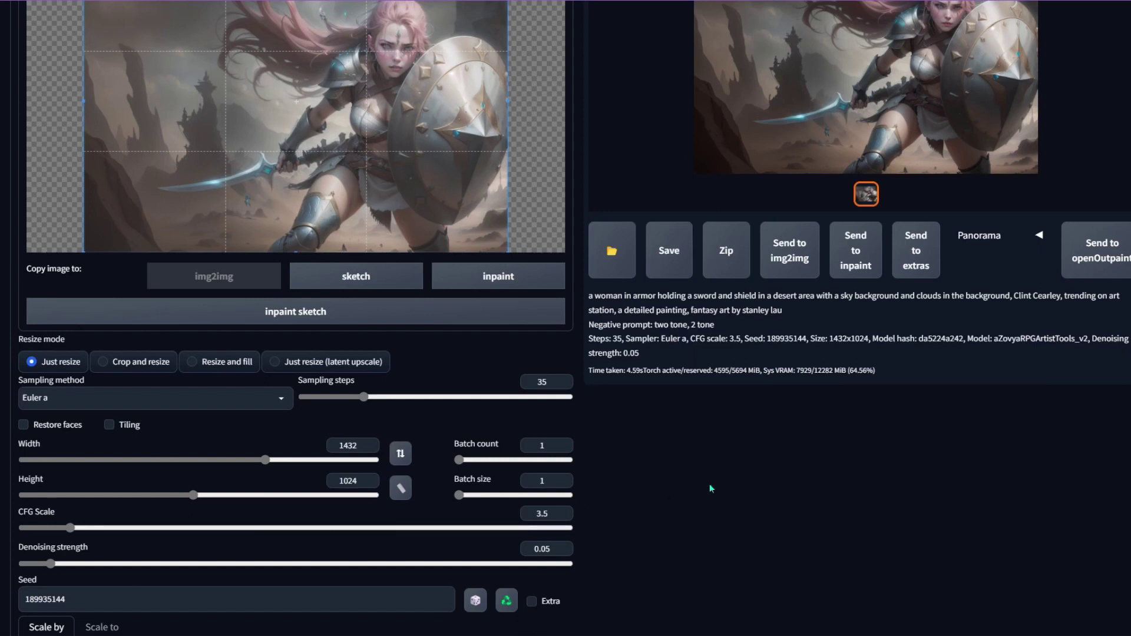
- Raise denoising strength to 0.11 and view the generated warrior full size
drag(51, 563, 83, 563)
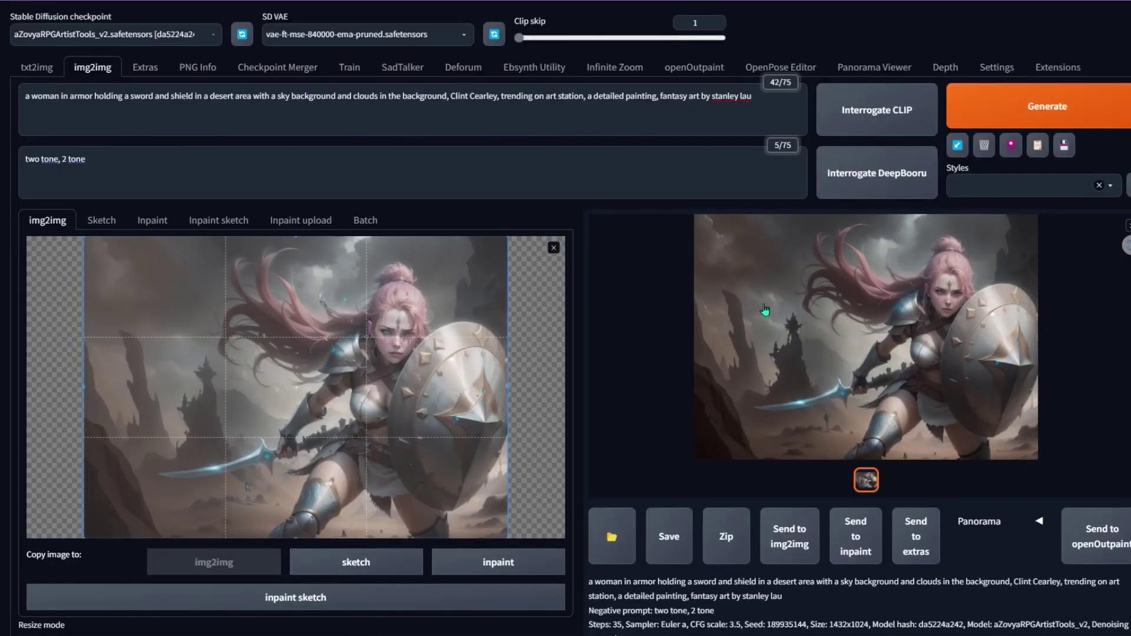
click(765, 312)
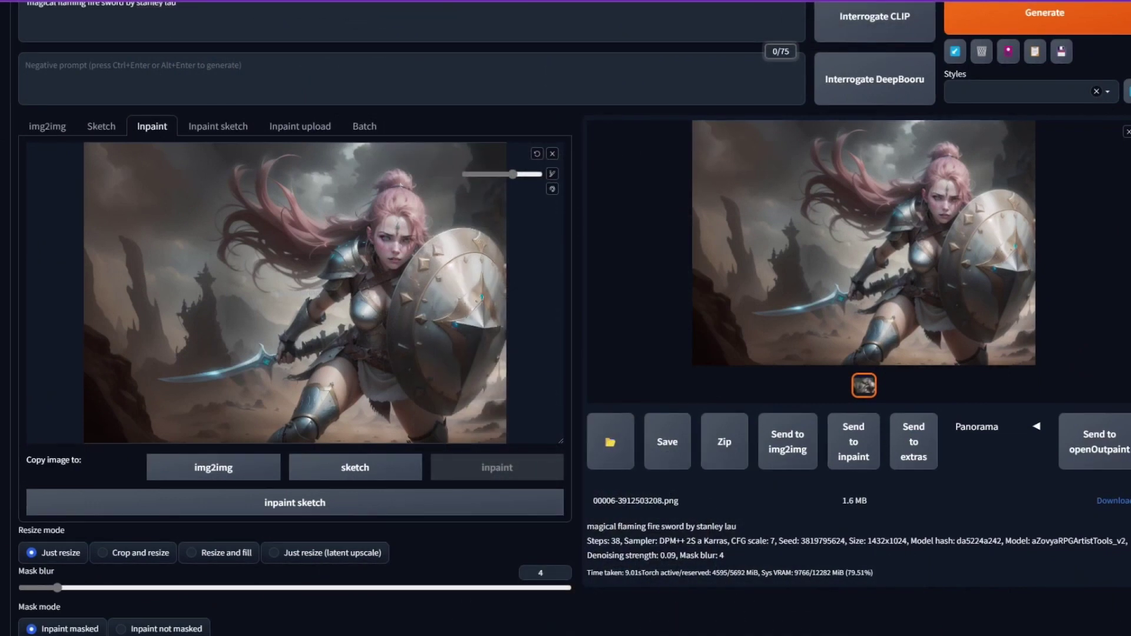
scroll(303, 328, down, 5)
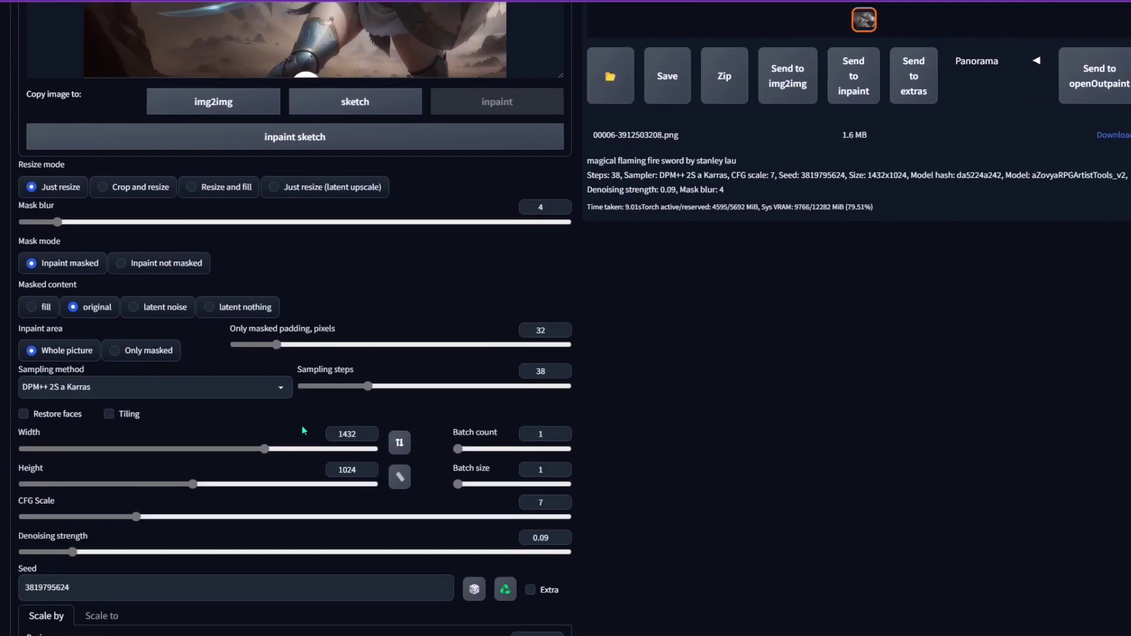
scroll(312, 426, down, 1)
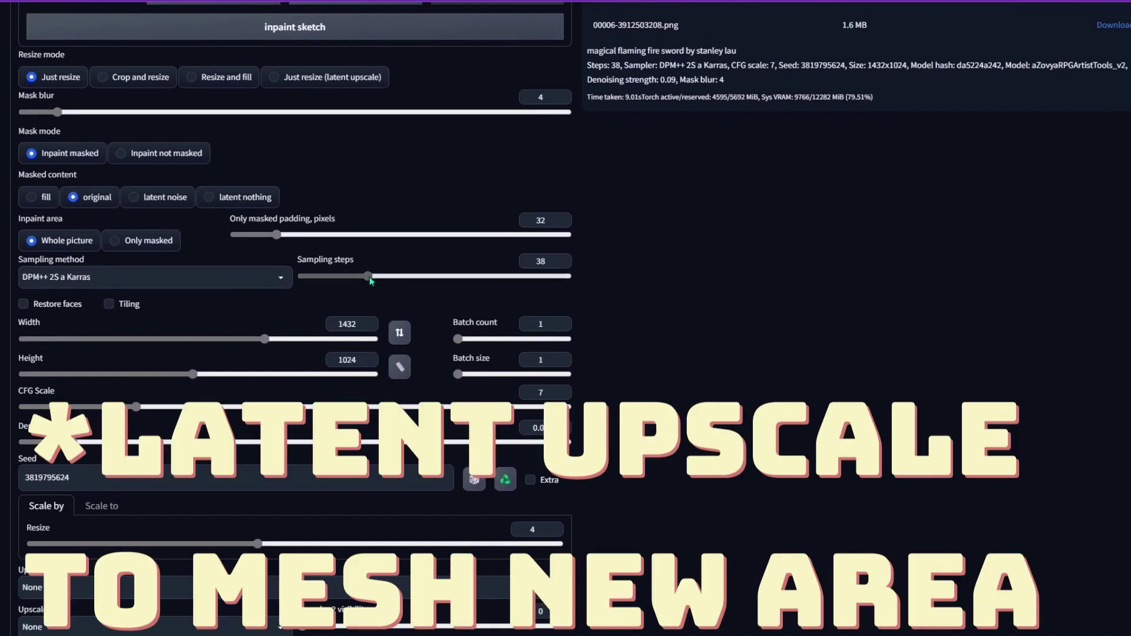
- Set sampling steps to 61 and keep DPM++ 2S a Karras as the sampler
drag(368, 276, 409, 276)
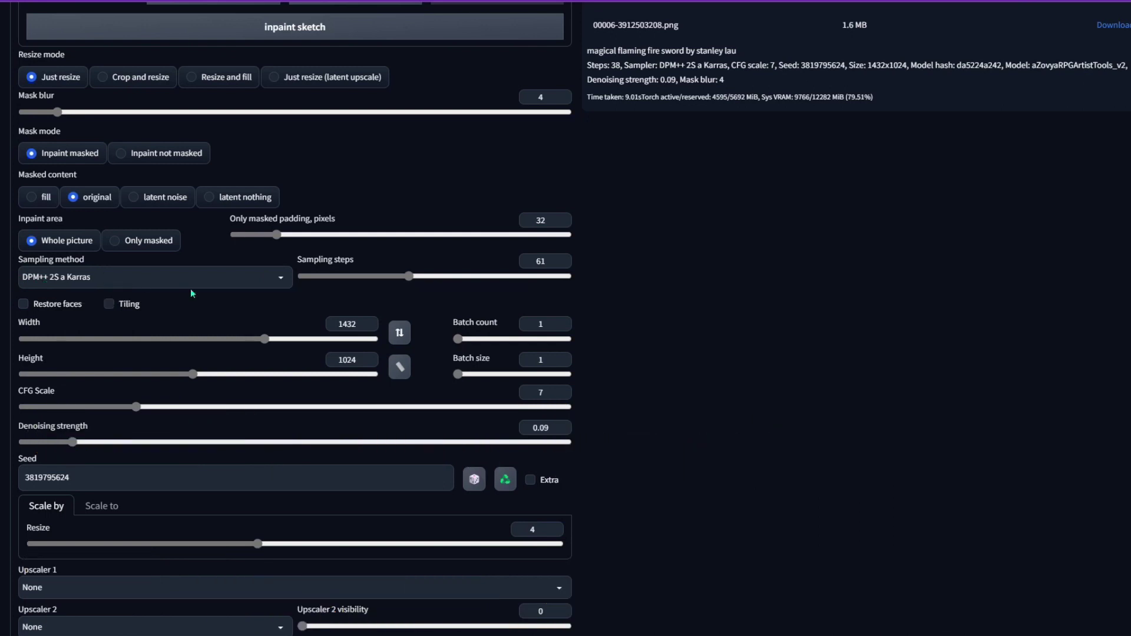
click(203, 277)
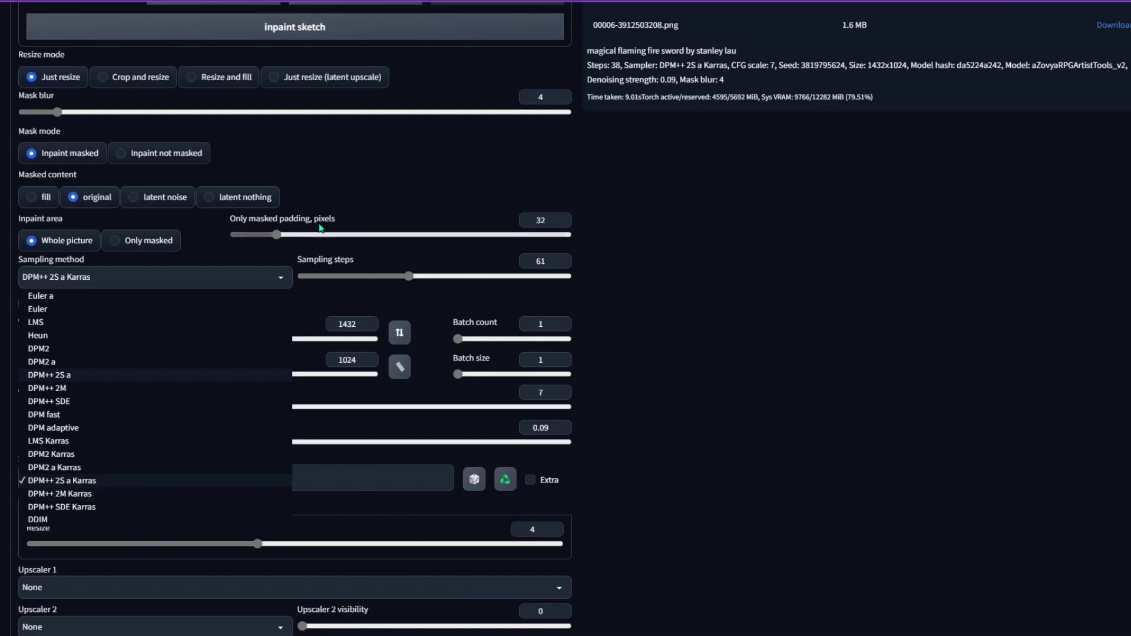
click(413, 278)
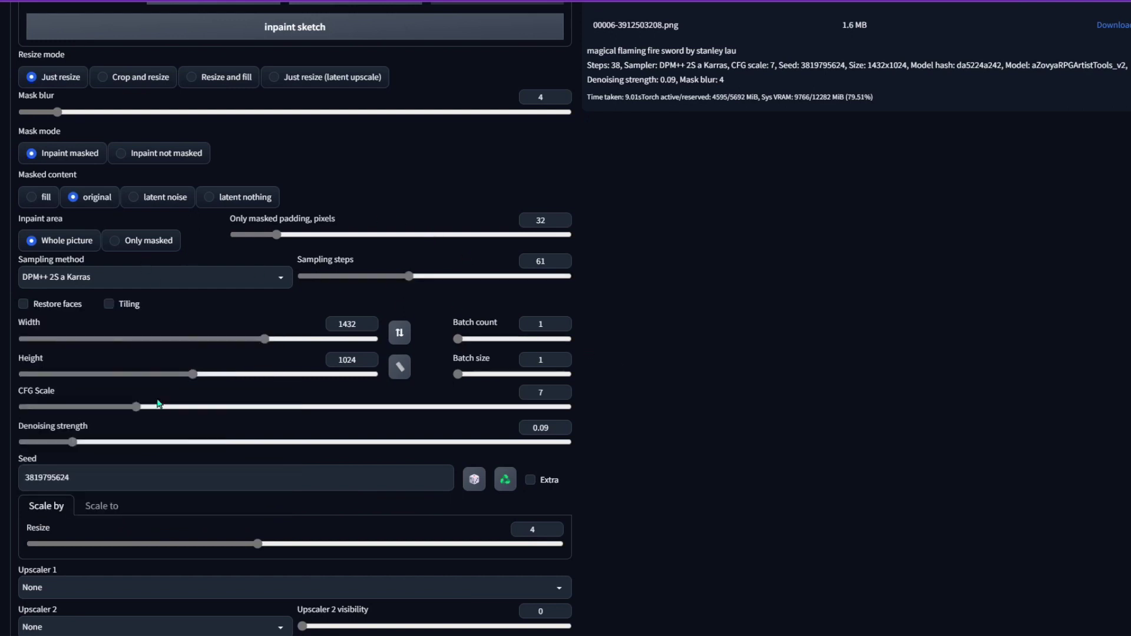
scroll(701, 377, up, 5)
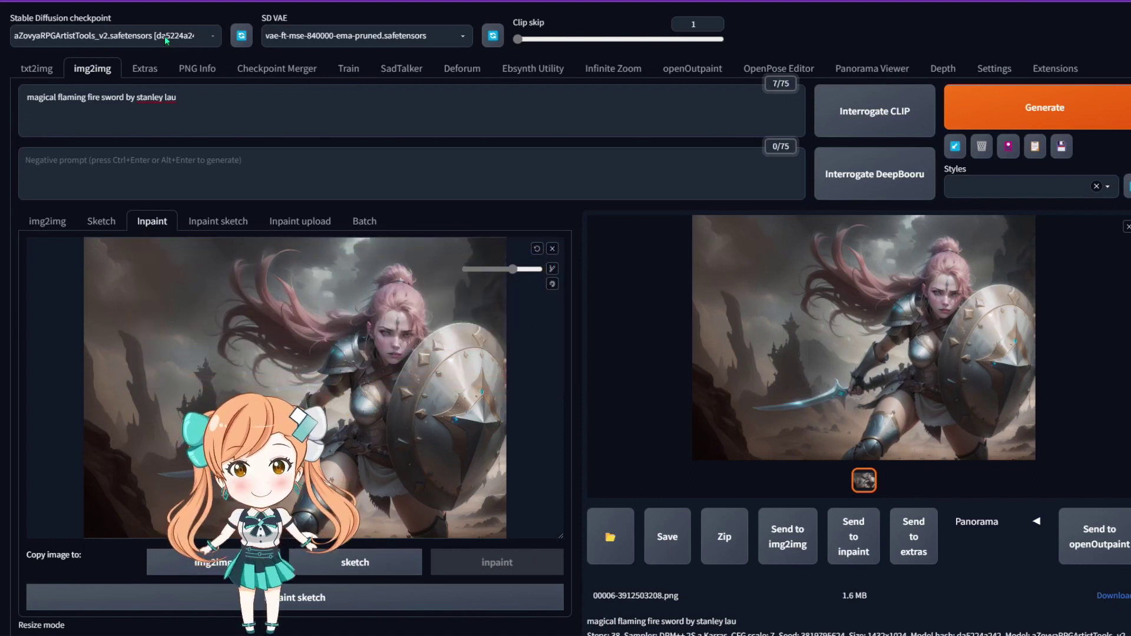
- Caption the warrior image with Interrogate CLIP, preview it full screen, and go to Extras
click(861, 114)
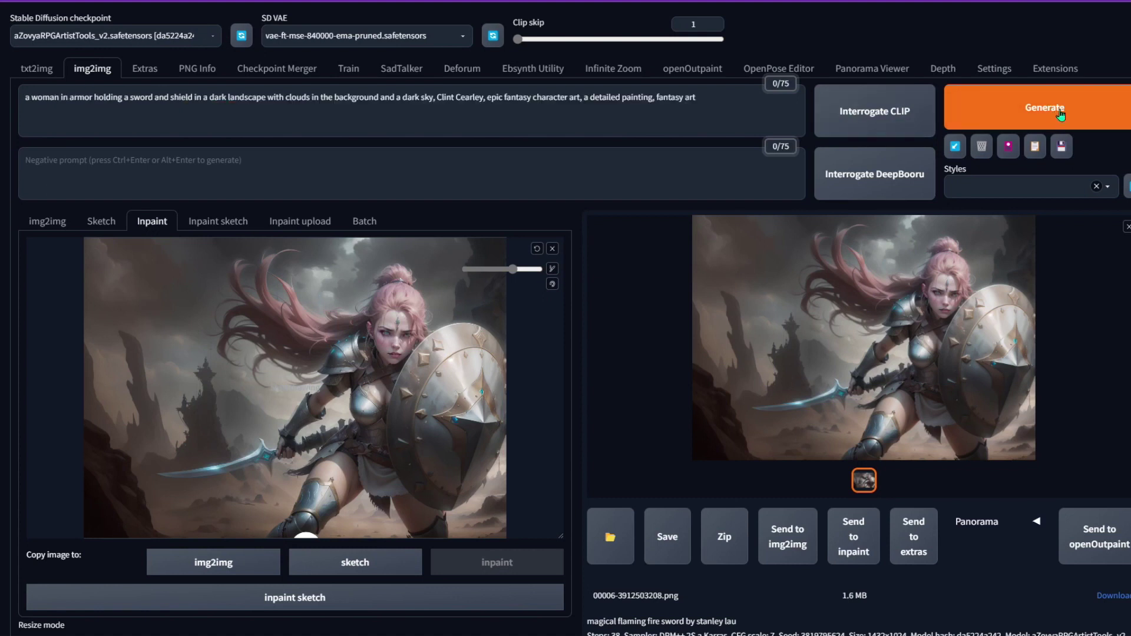
click(864, 336)
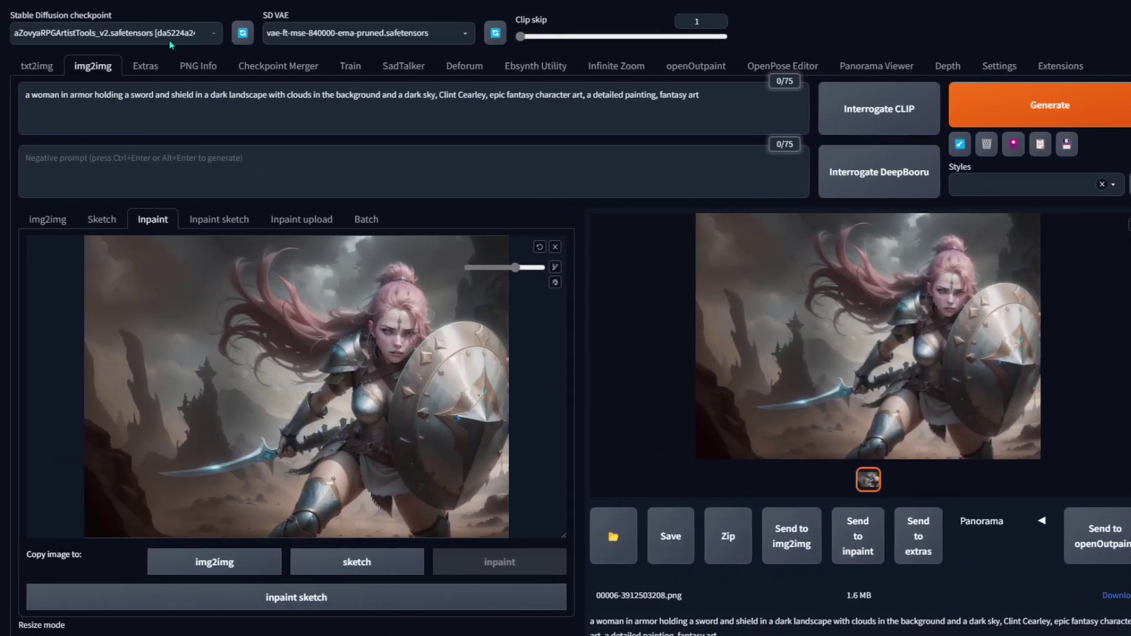
click(146, 67)
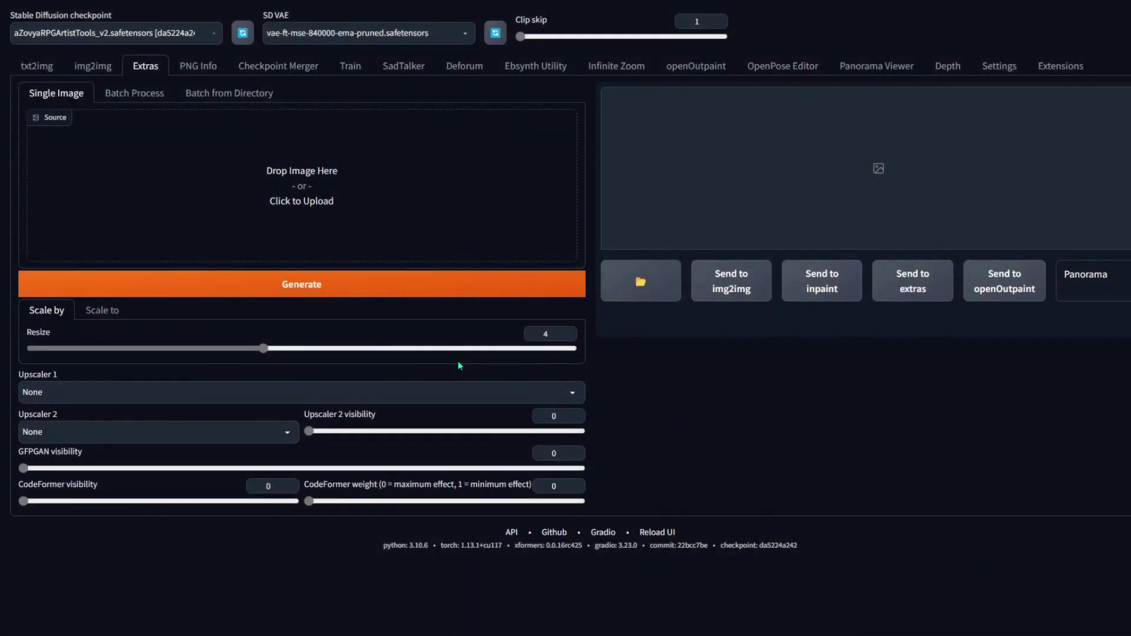
- Switch to txt2img, then back to img2img inpainting with the screaming orc image
click(37, 65)
click(93, 66)
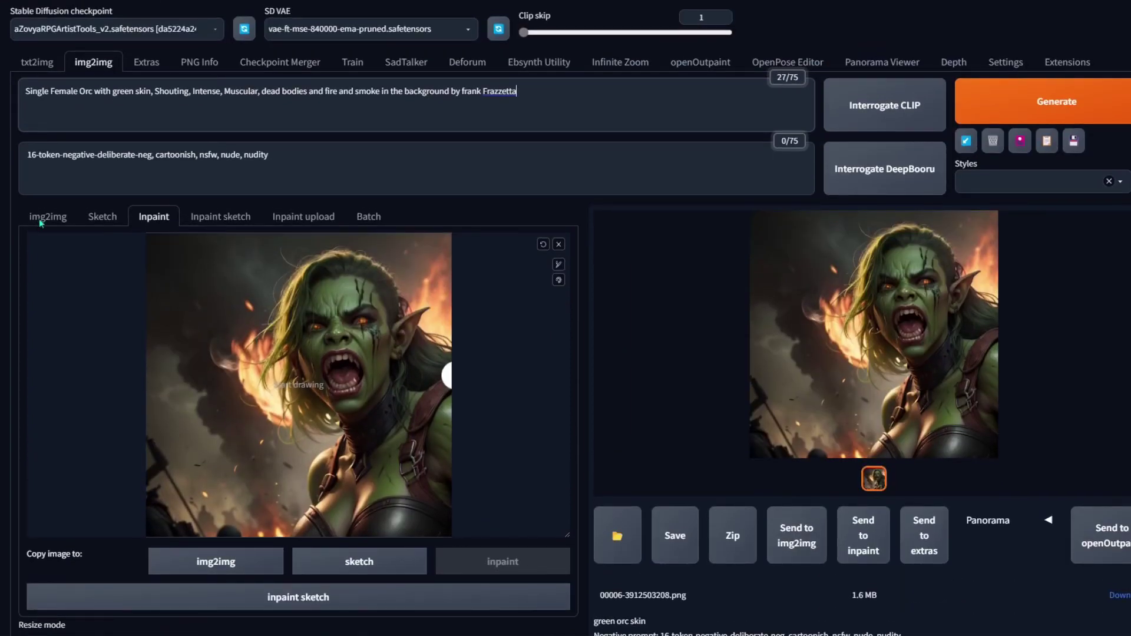
- Move from txt2img to the img2img Inpaint tab showing the snarling green orc
click(37, 62)
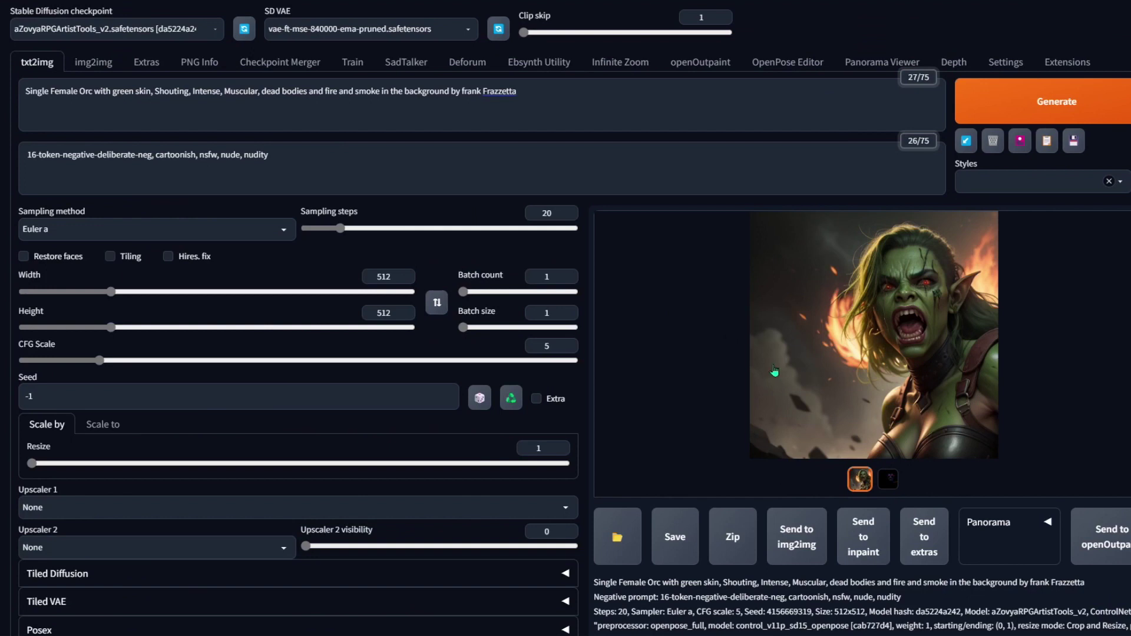
scroll(774, 372, down, 5)
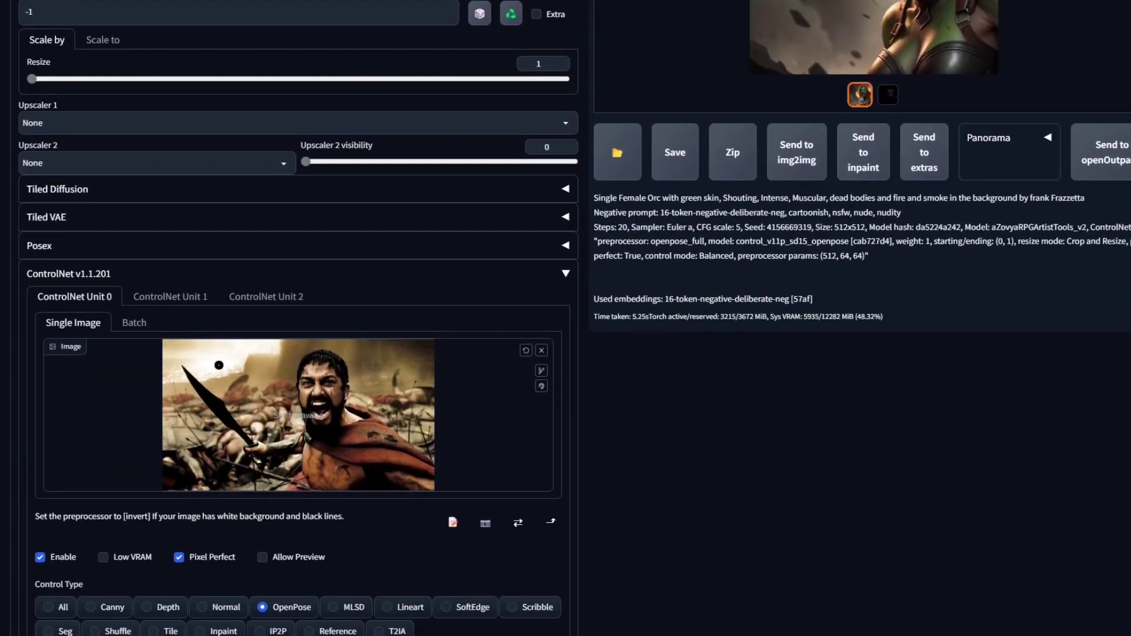
scroll(448, 435, down, 1)
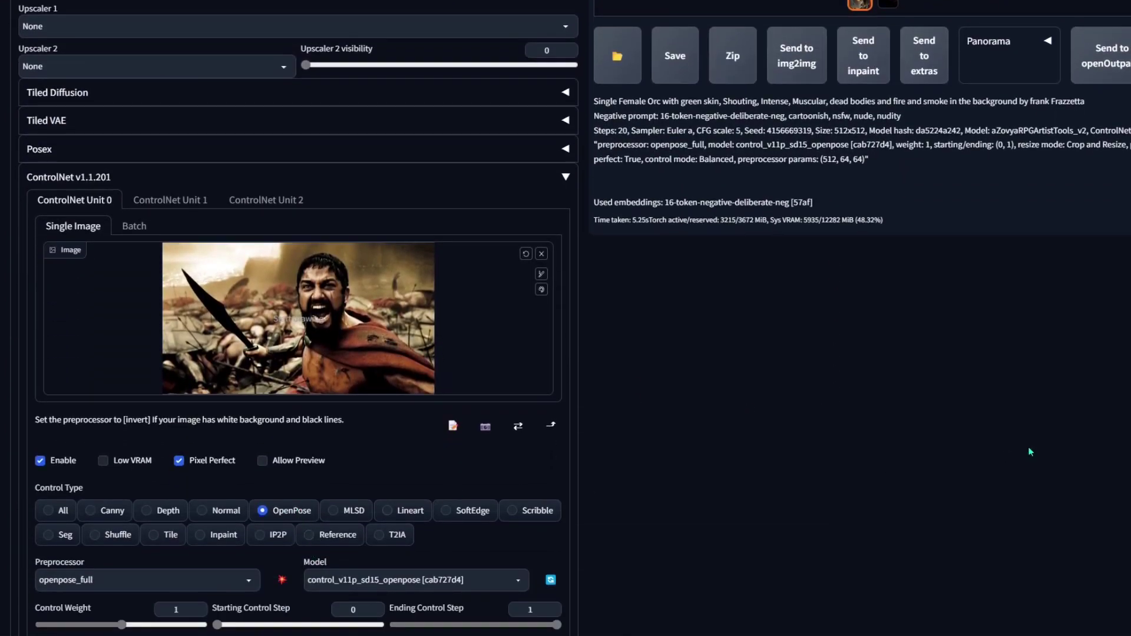
scroll(1030, 452, up, 2)
scroll(972, 328, up, 3)
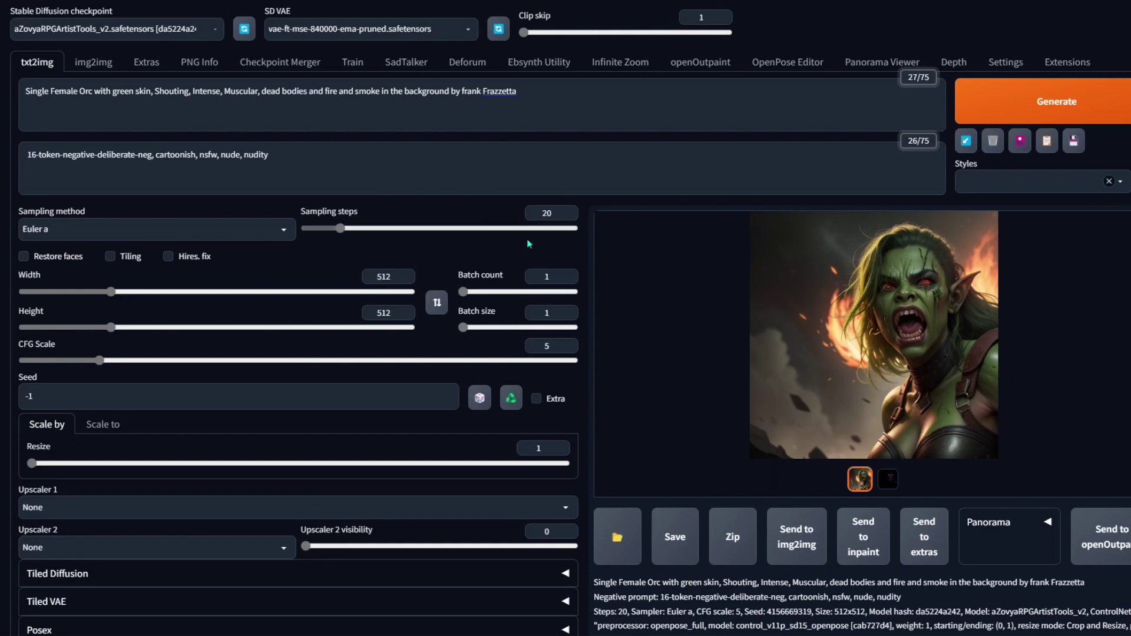
click(87, 69)
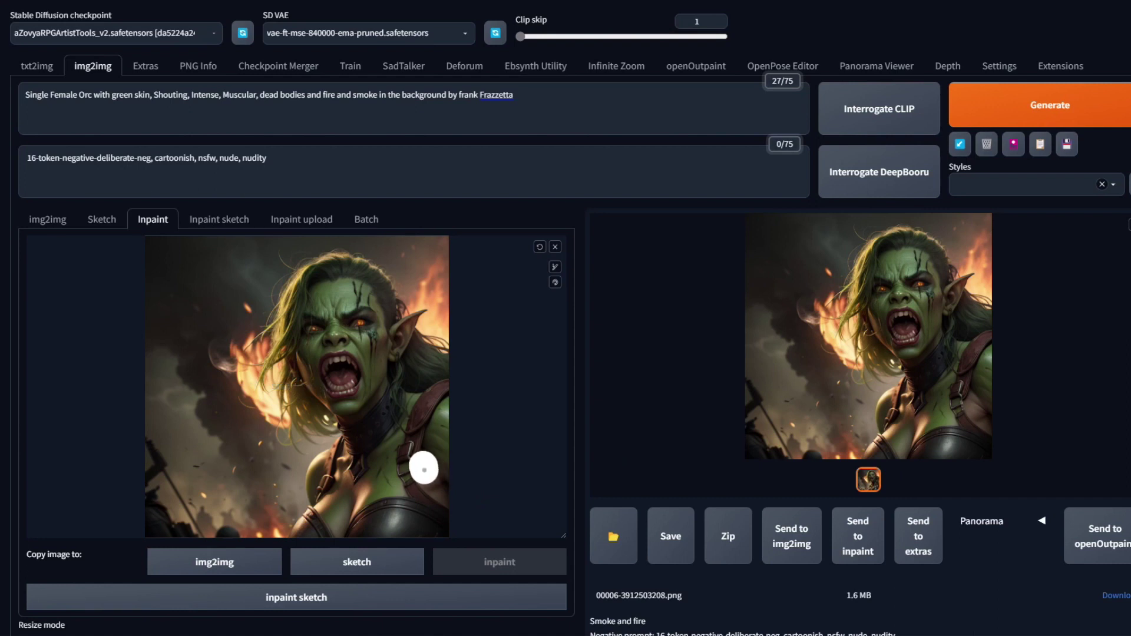
- Mask the orc's lower-right patch and regenerate it with the prompt 'green orc skin'
drag(424, 465, 436, 494)
triple_click(176, 95)
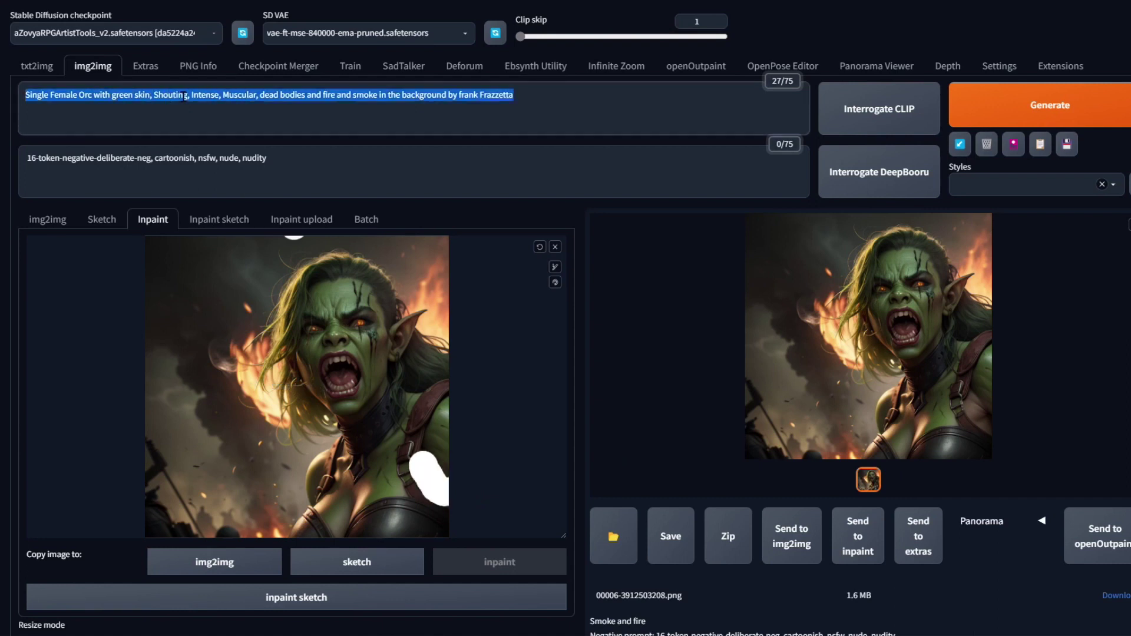
text(green orc skin)
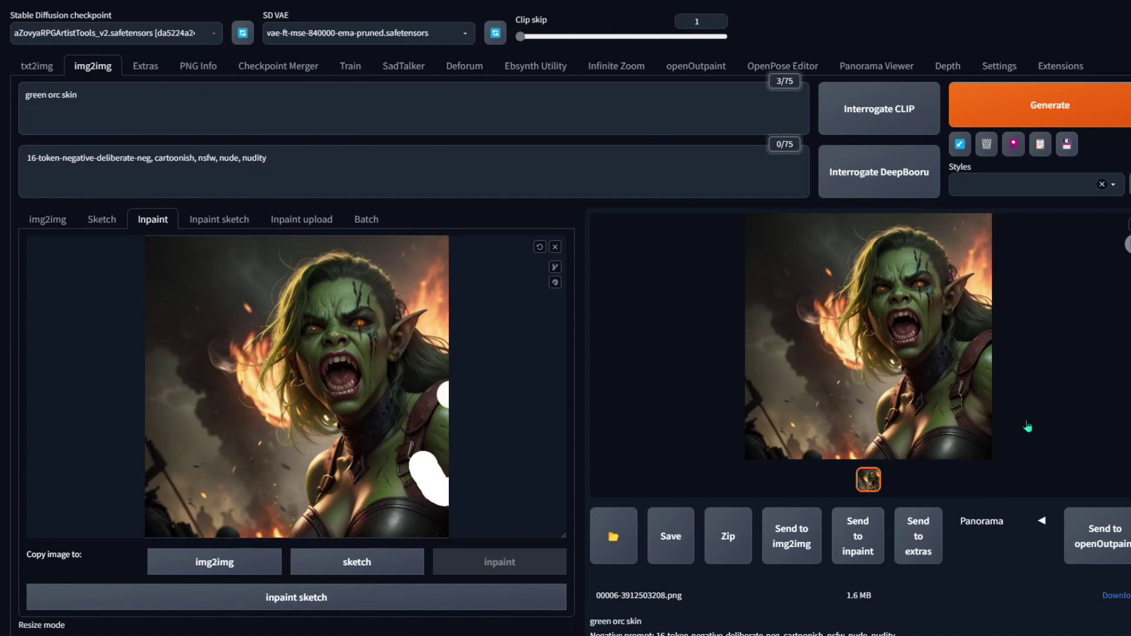
scroll(617, 561, down, 2)
scroll(551, 587, down, 3)
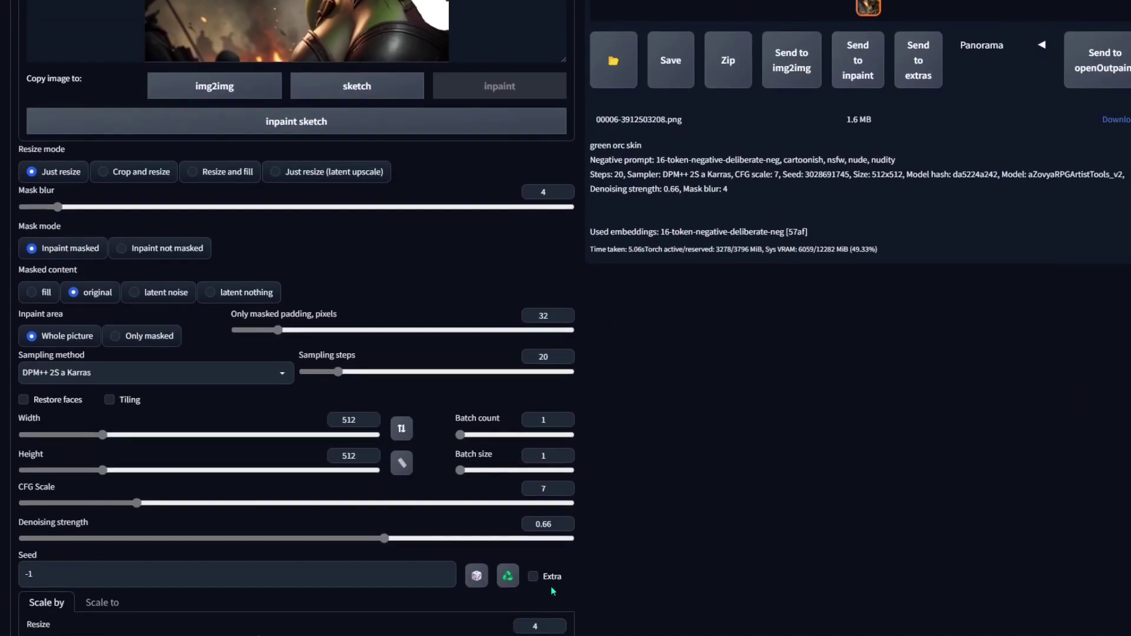
scroll(513, 507, down, 1)
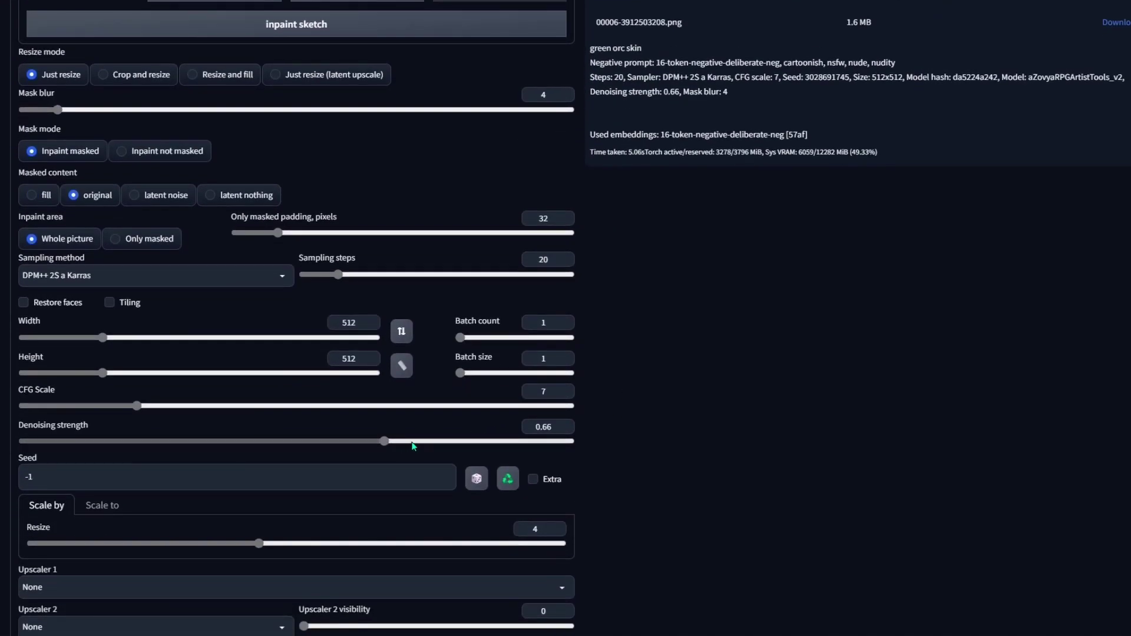
scroll(413, 445, down, 2)
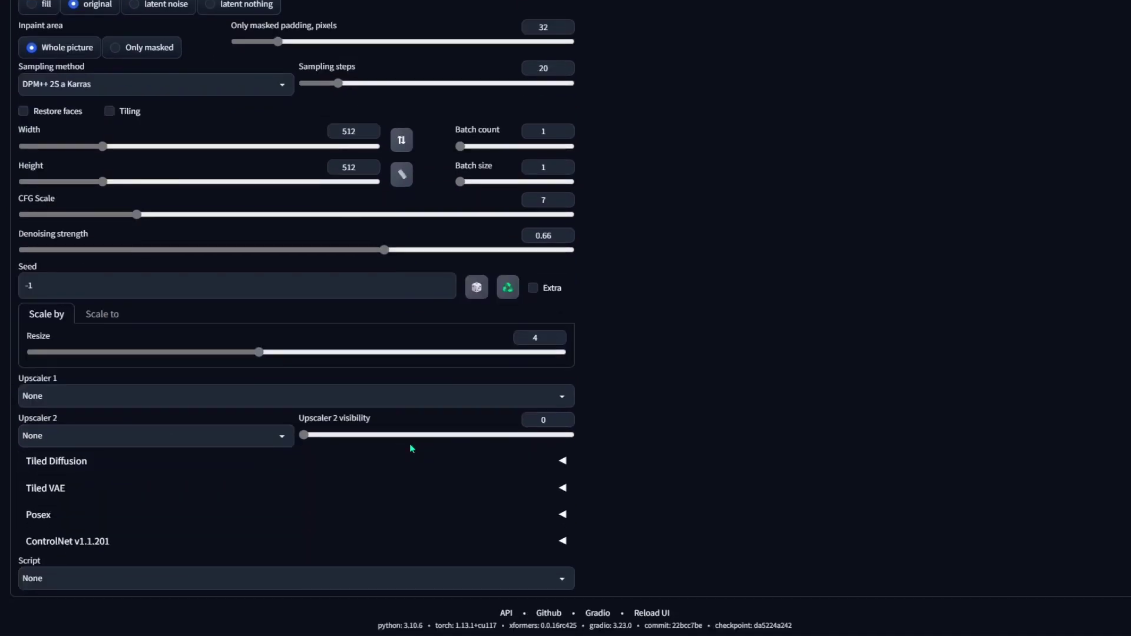
scroll(369, 449, up, 2)
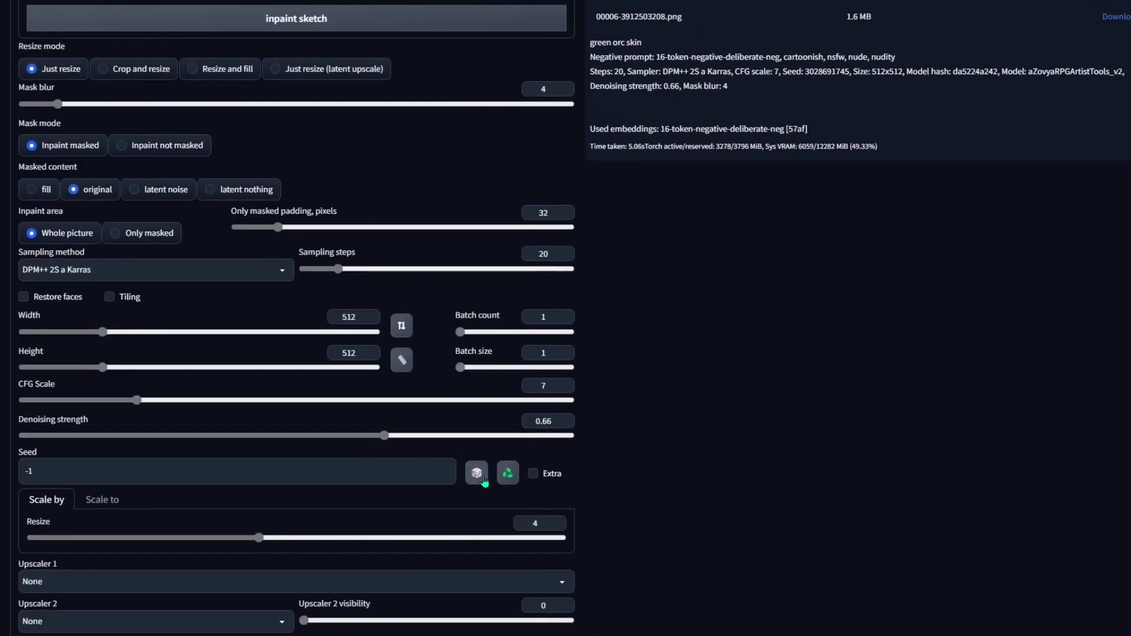
scroll(619, 494, up, 2)
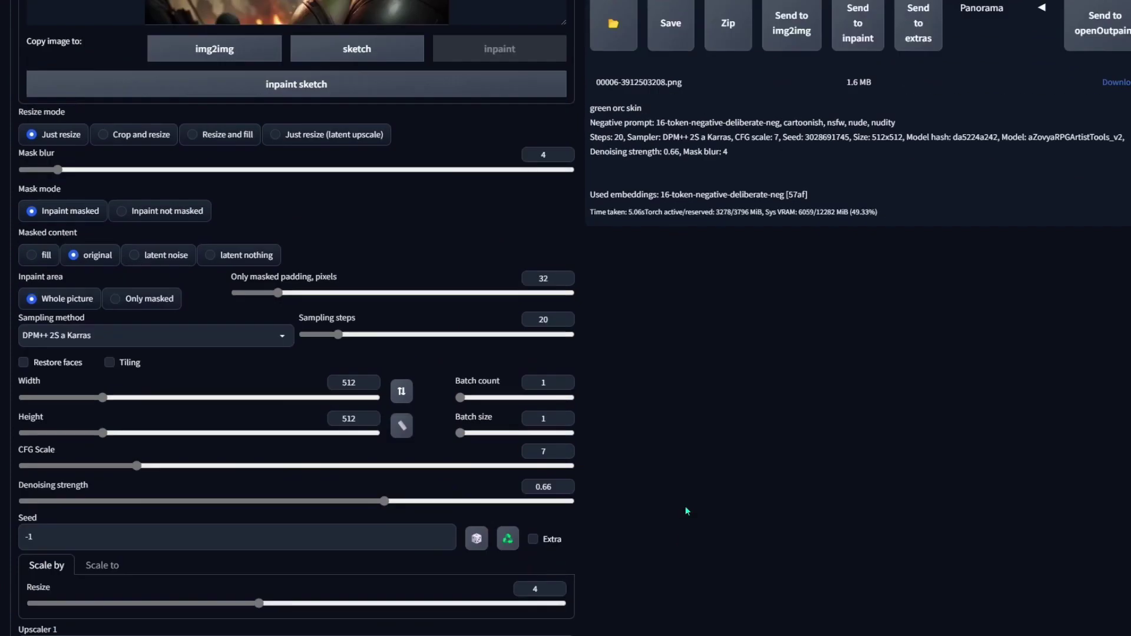
scroll(685, 507, up, 3)
scroll(687, 515, up, 2)
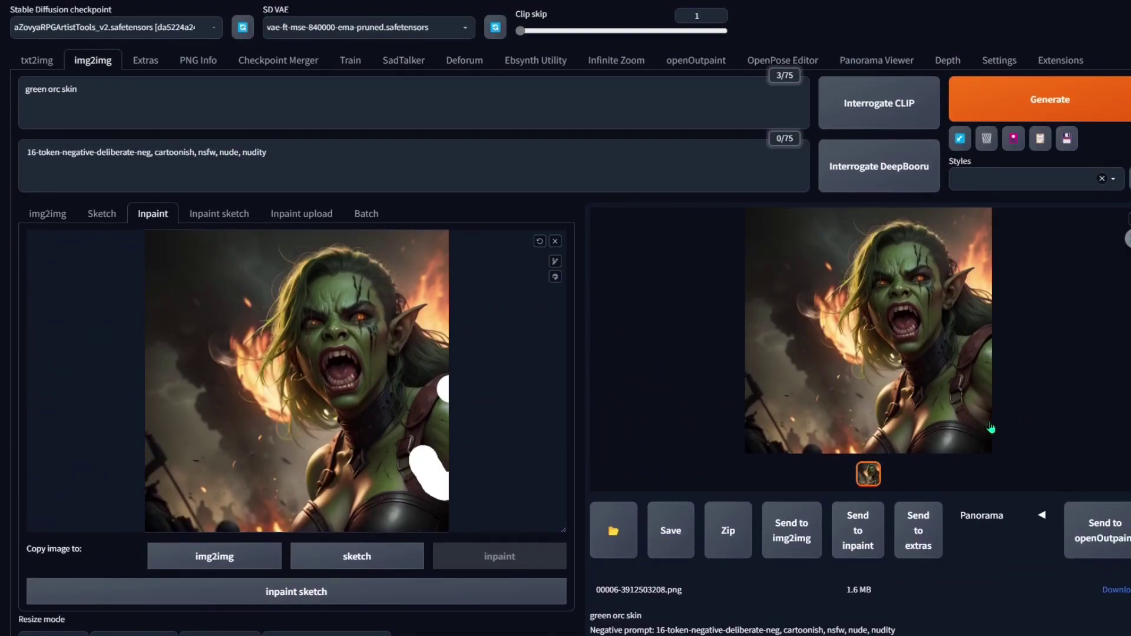
click(1010, 104)
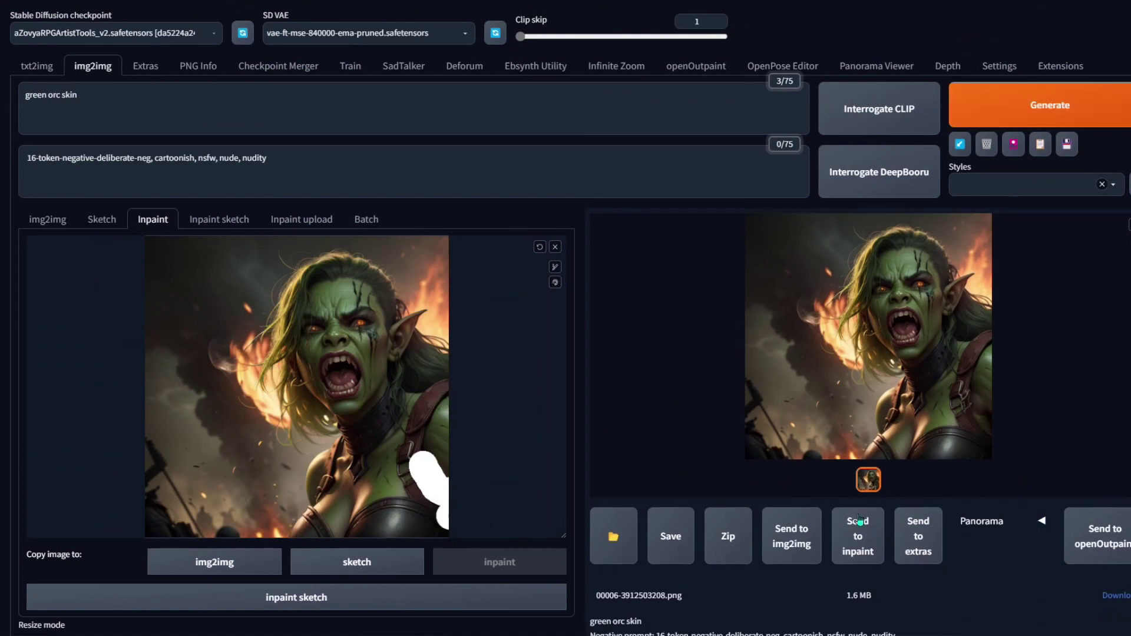
- Load the orc result into img2img and stretch its canvas out to the left
click(791, 539)
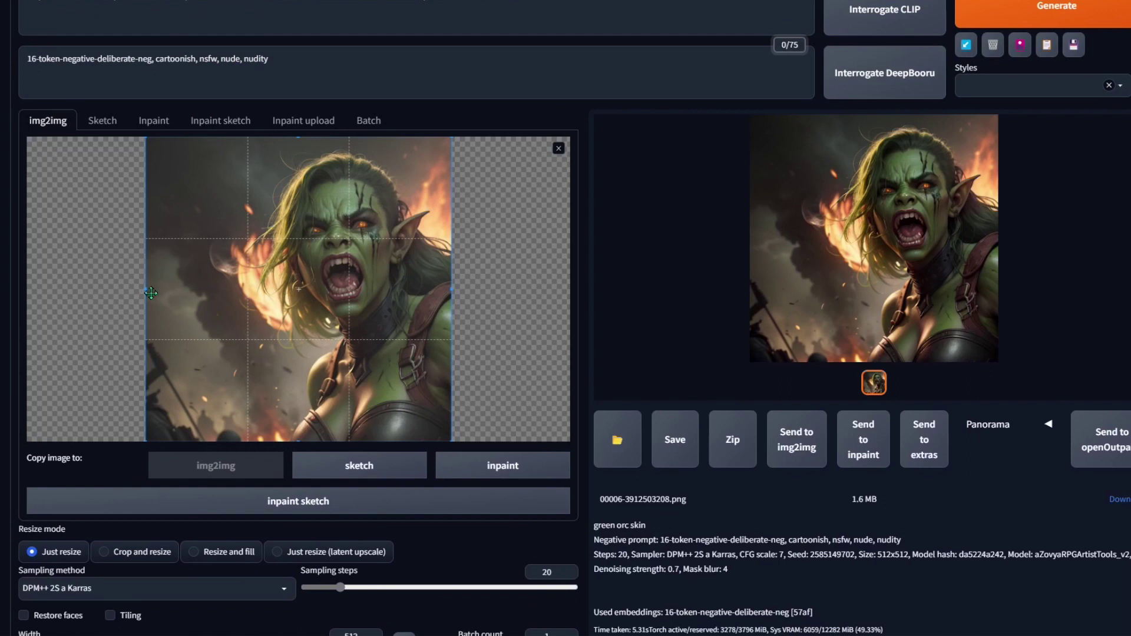
drag(143, 287, 27, 303)
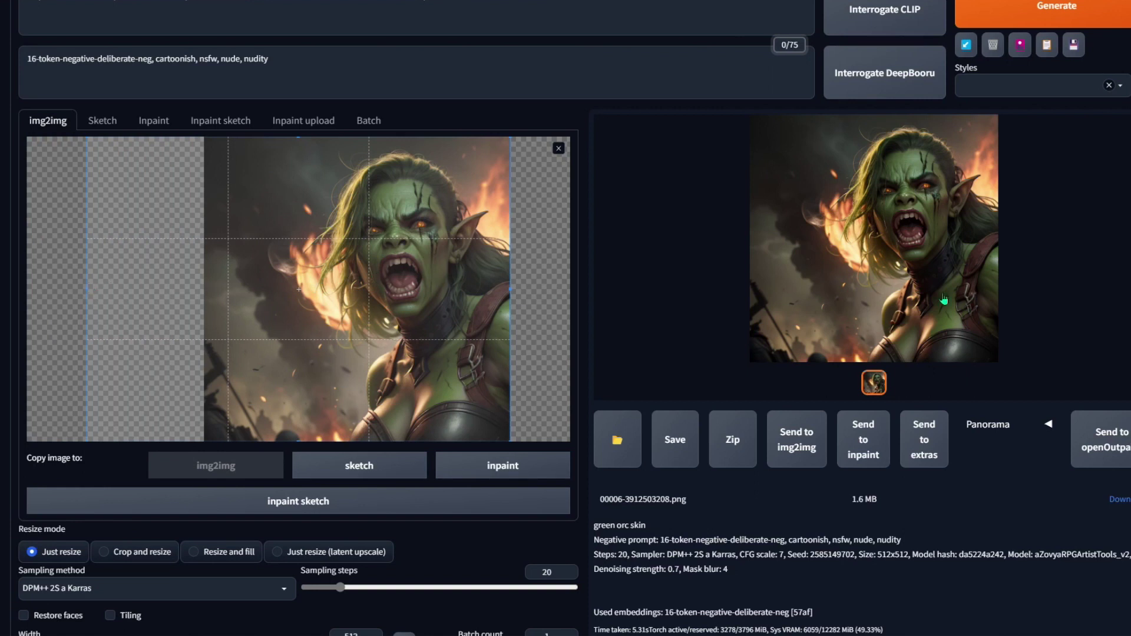
click(544, 70)
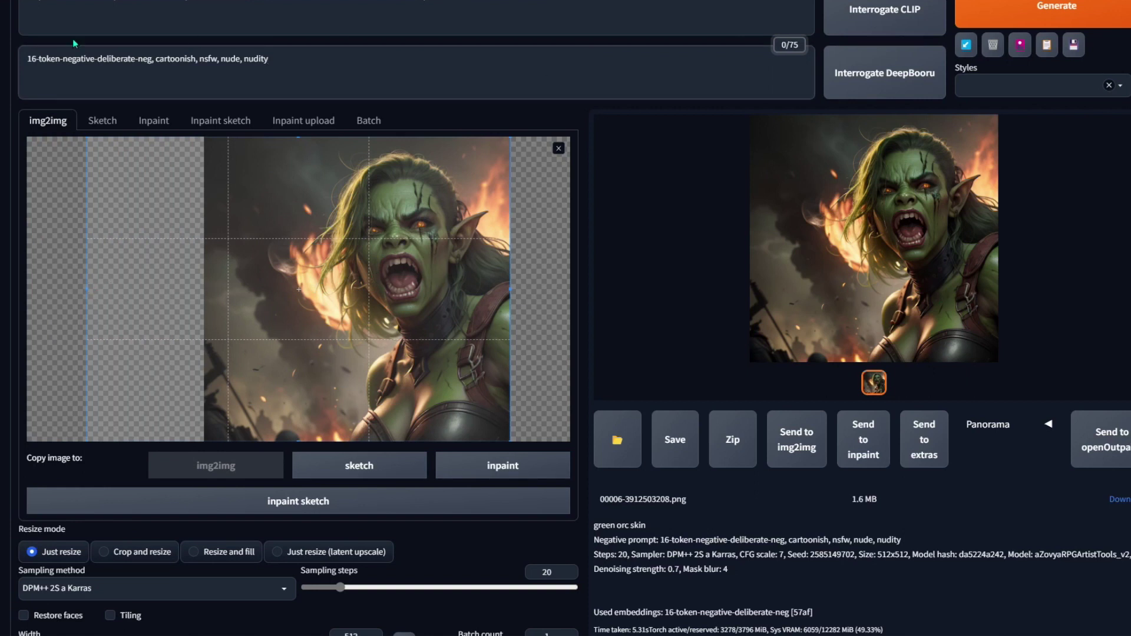
scroll(755, 341, down, 5)
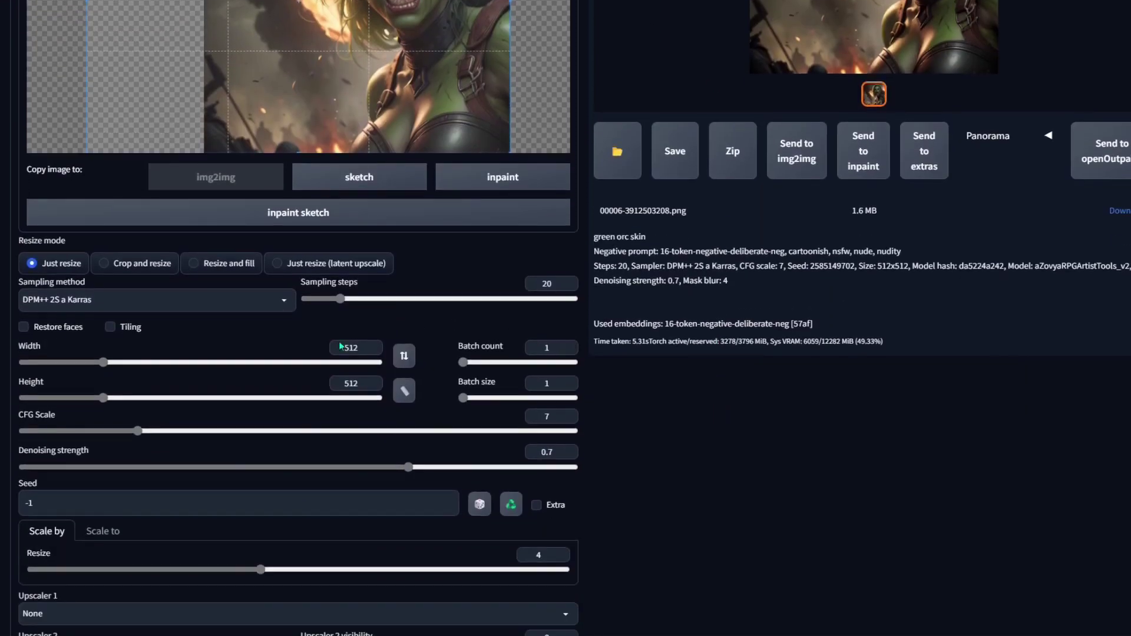
- Match the output size to the image at 708×512 and set denoising strength to 0
click(404, 393)
mouse_move(358, 382)
drag(408, 467, 183, 468)
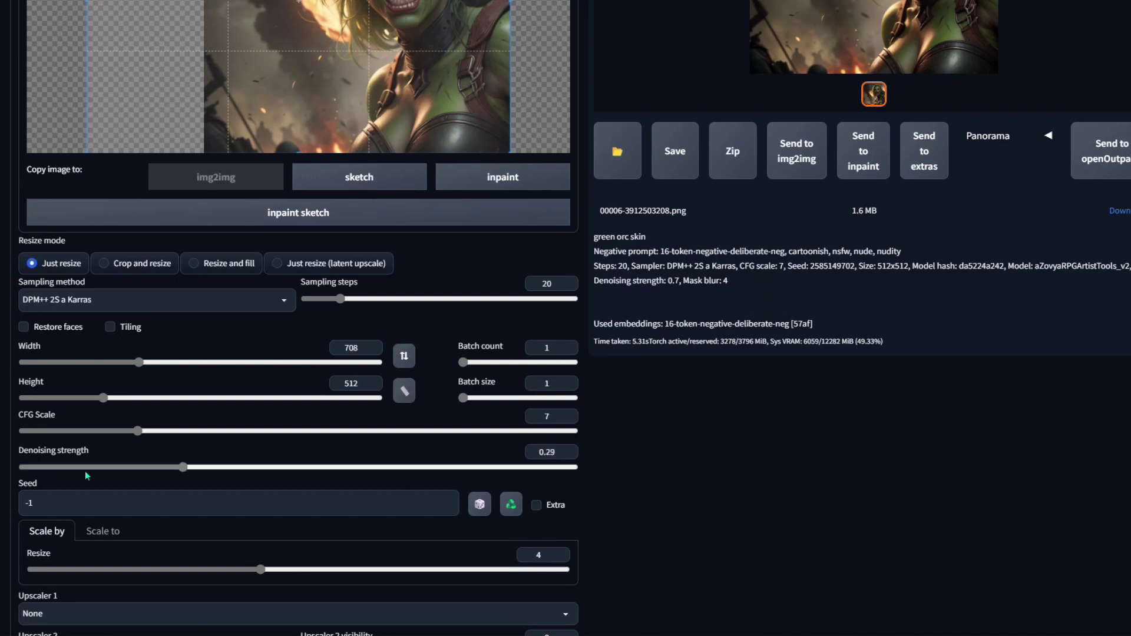
drag(86, 476, 20, 469)
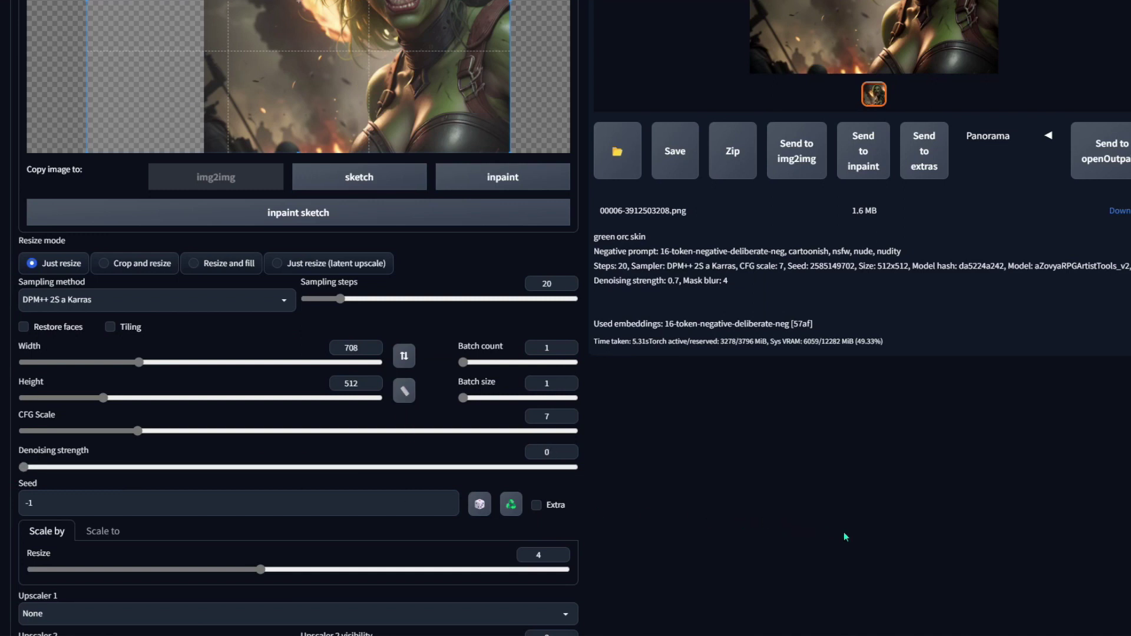
scroll(917, 543, up, 5)
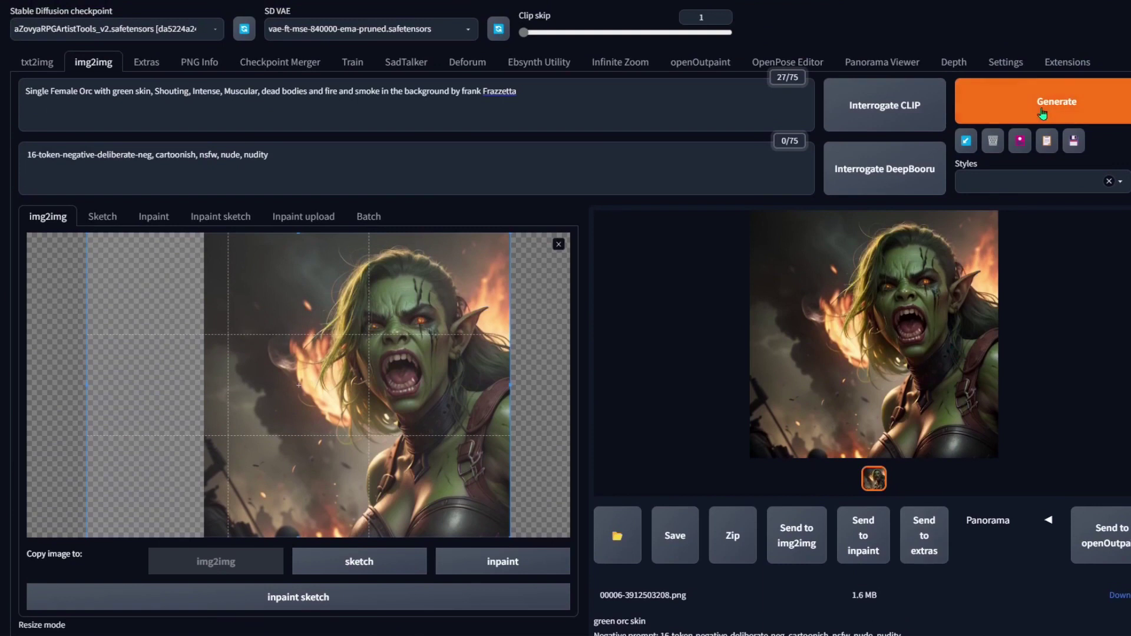
- Generate the widened orc, mask its black left strip, and regenerate with 'fill' masked content
click(1055, 101)
scroll(774, 350, down, 1)
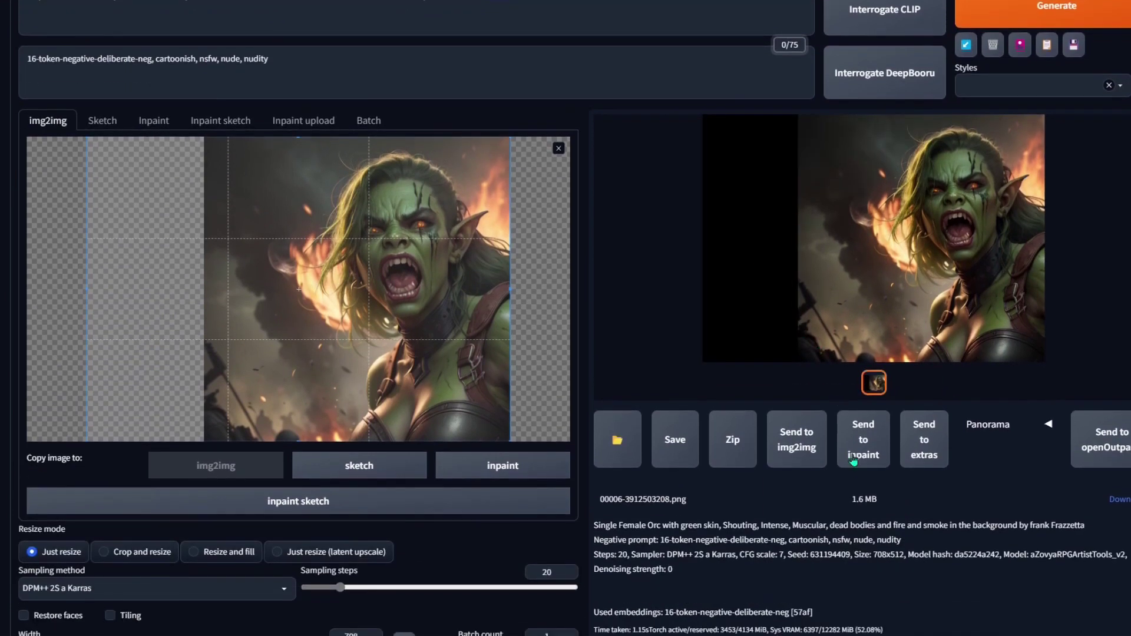
click(864, 440)
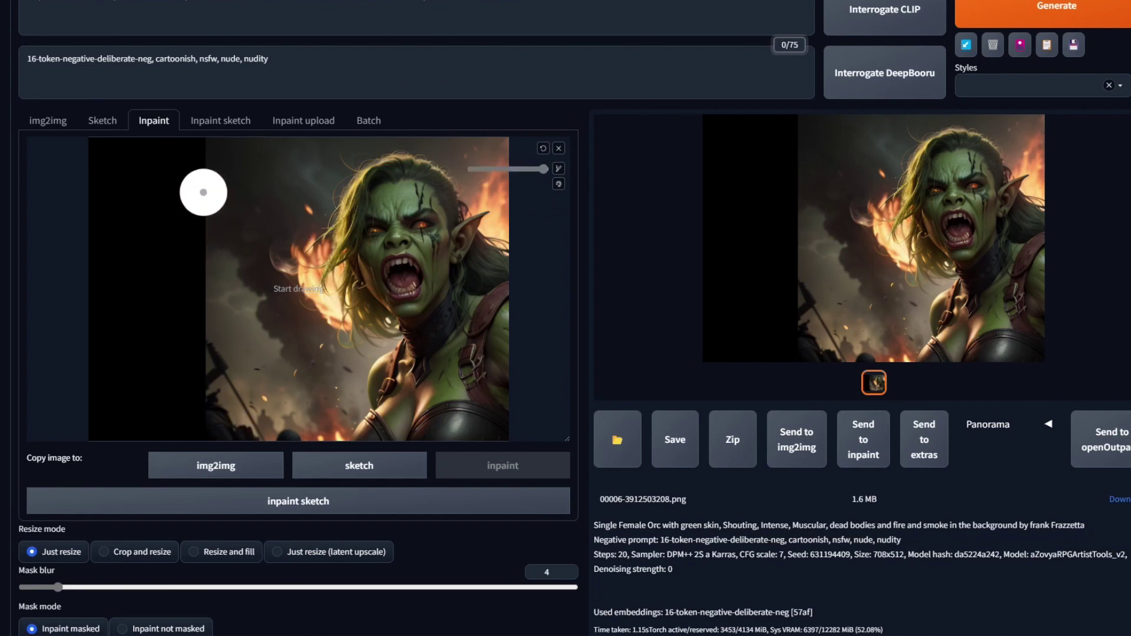
mouse_move(200, 189)
mouse_down()
mouse_move(180, 156)
mouse_move(194, 416)
mouse_move(101, 425)
mouse_move(107, 322)
mouse_move(186, 235)
mouse_move(203, 305)
mouse_move(193, 338)
mouse_move(149, 265)
mouse_move(148, 397)
mouse_up()
scroll(261, 205, up, 3)
scroll(894, 383, down, 1)
scroll(618, 442, down, 2)
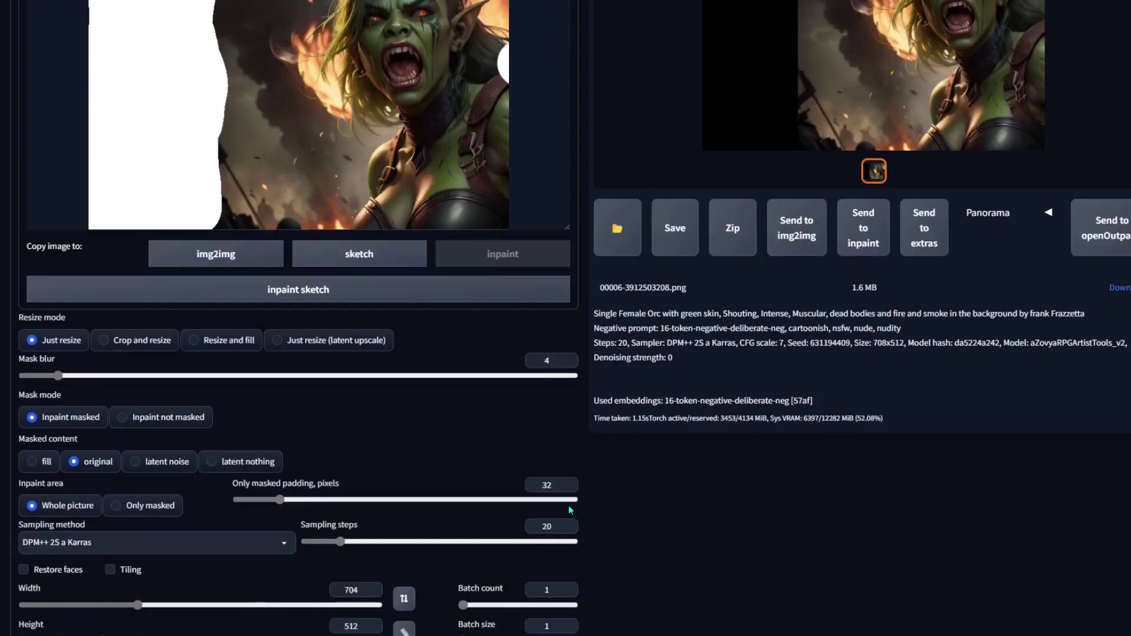
scroll(354, 506, down, 2)
drag(334, 440, 312, 446)
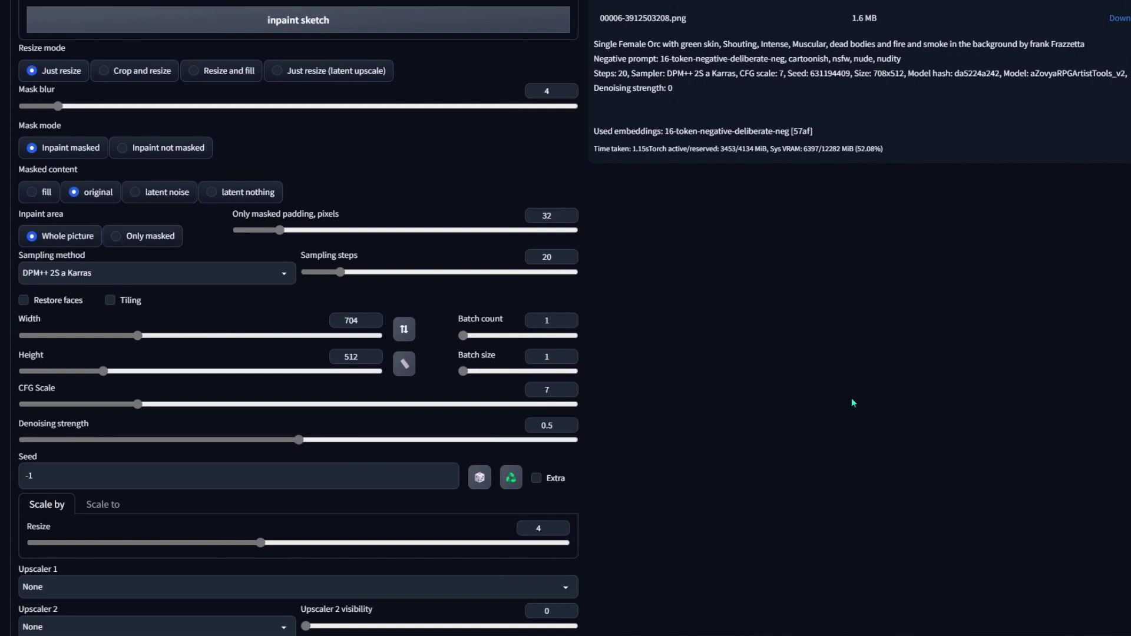
click(31, 192)
scroll(978, 447, up, 2)
scroll(978, 447, up, 5)
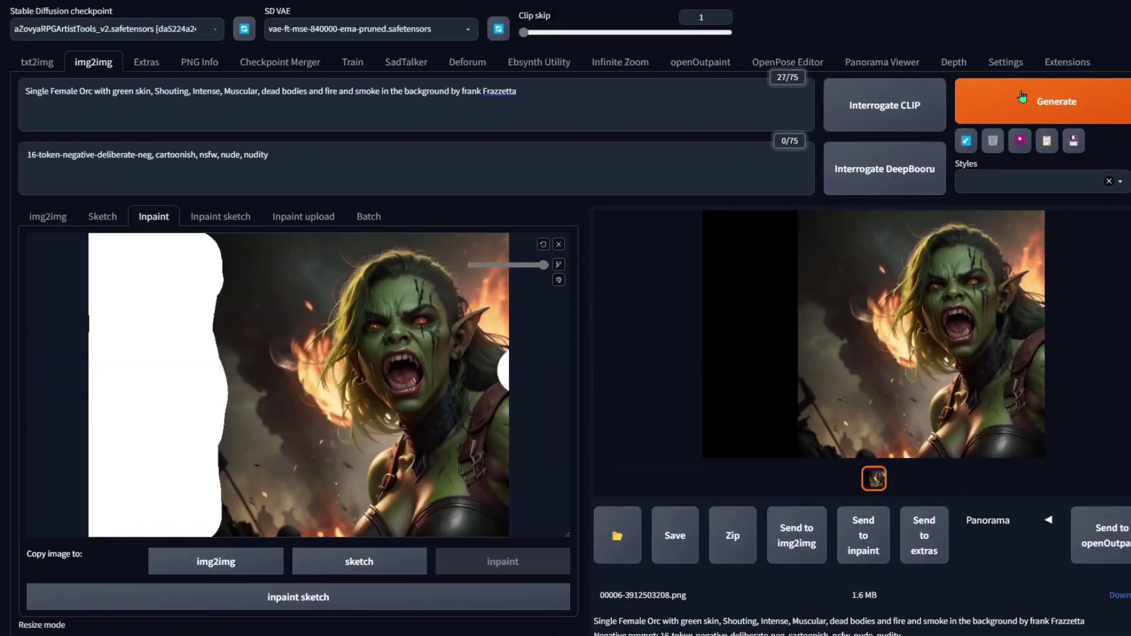
click(1061, 101)
scroll(199, 404, down, 5)
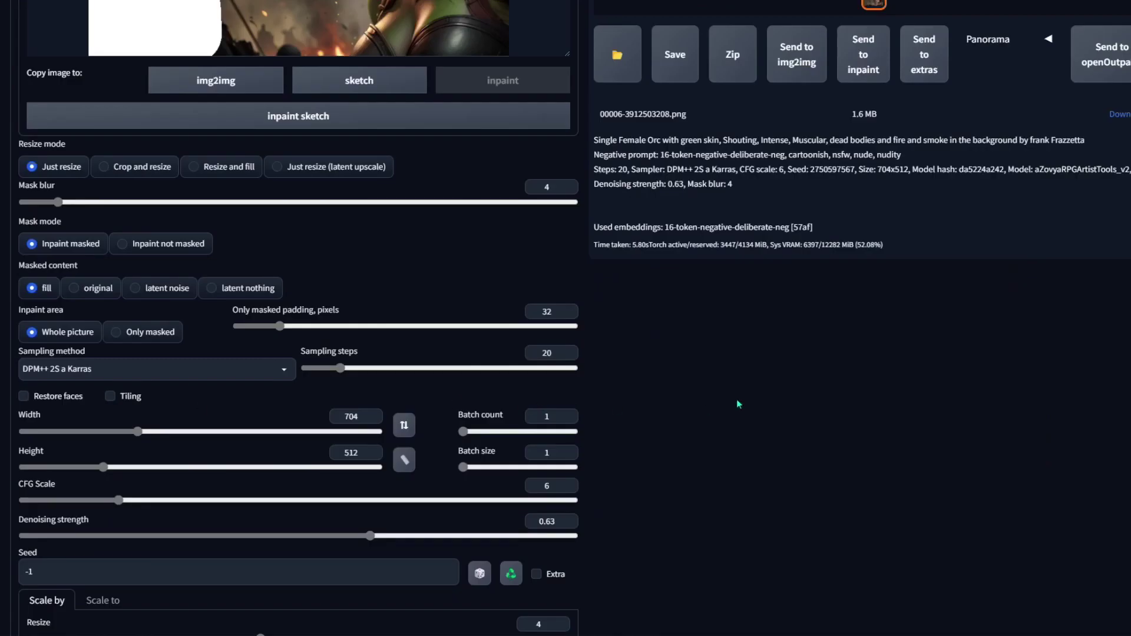
scroll(687, 508, up, 4)
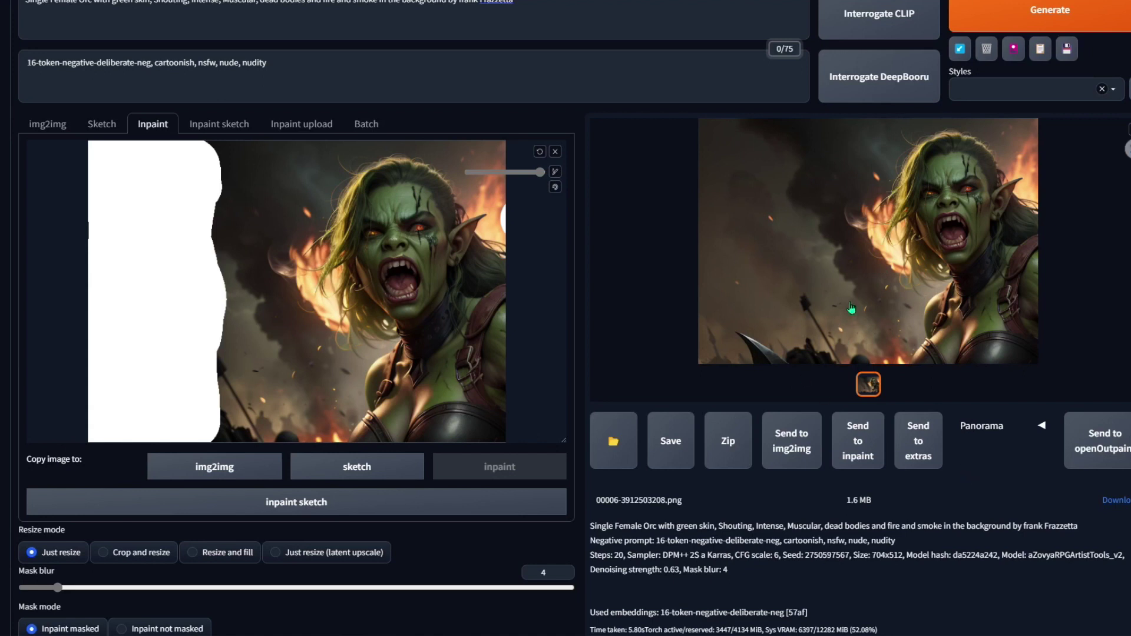
- Load the filled orc result into inpainting and re-mask its empty left side
click(862, 452)
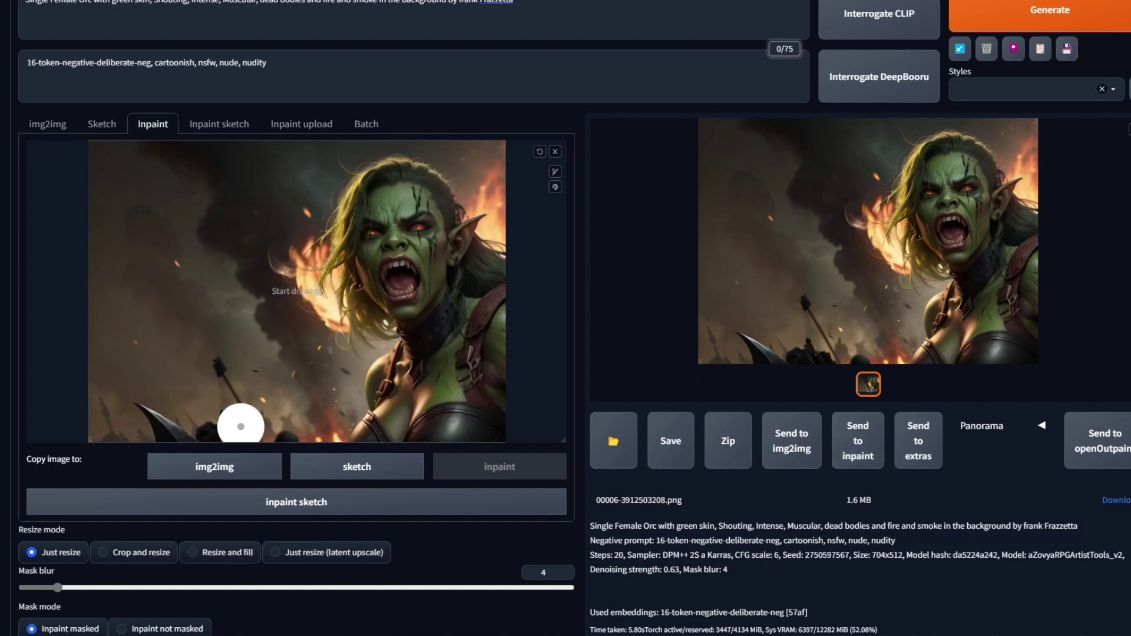
drag(240, 427, 184, 148)
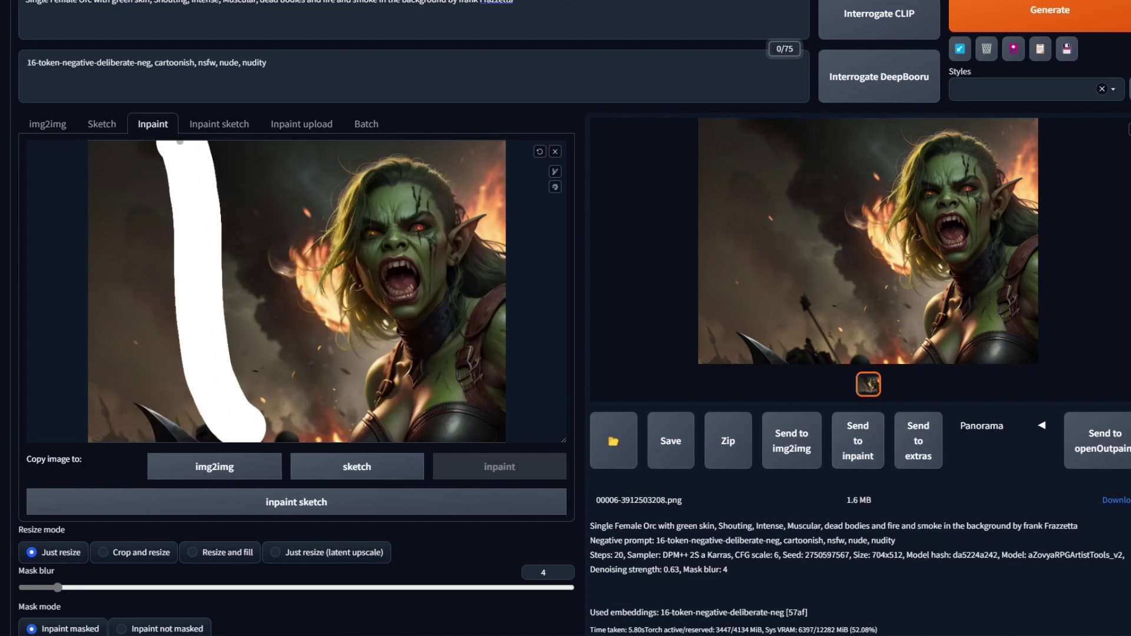
drag(113, 150, 124, 433)
scroll(84, 499, down, 2)
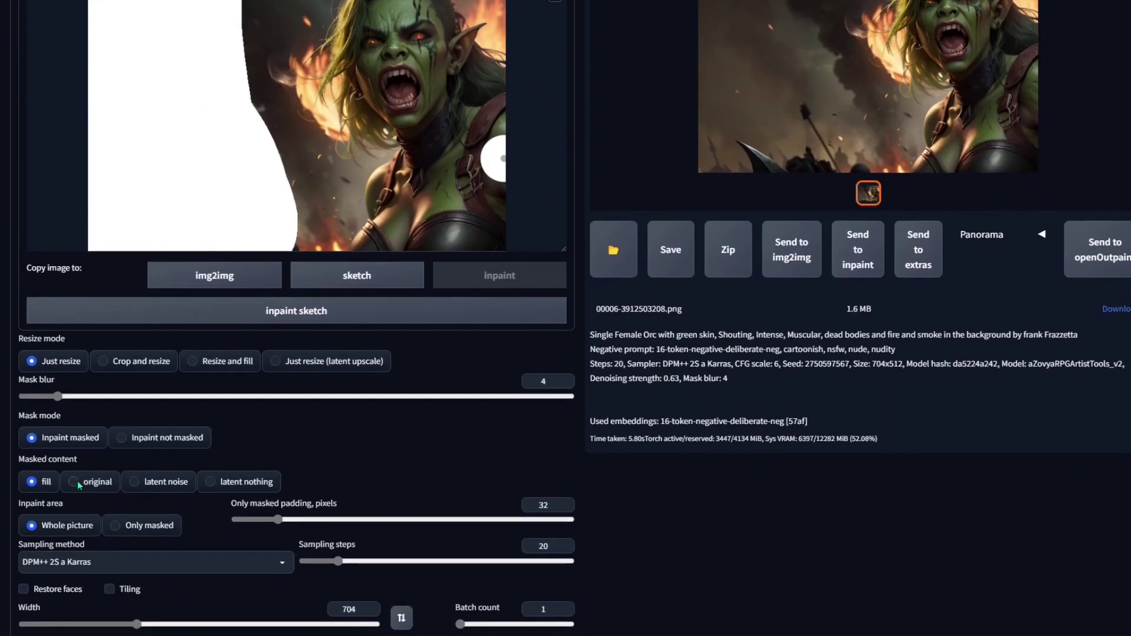
scroll(676, 390, up, 2)
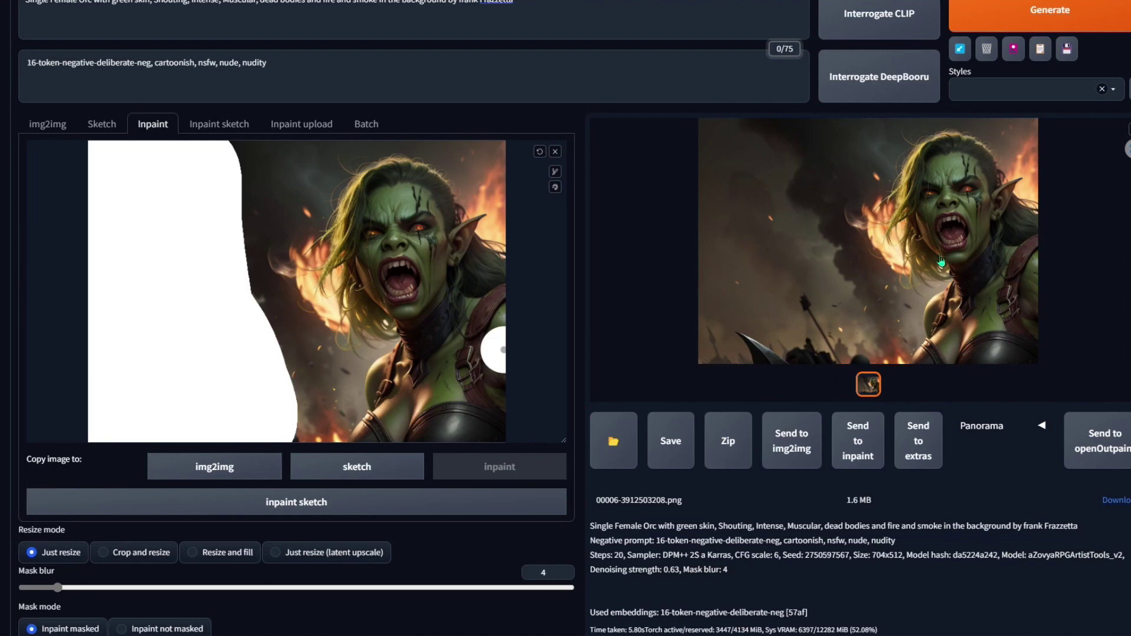
scroll(1054, 91, up, 1)
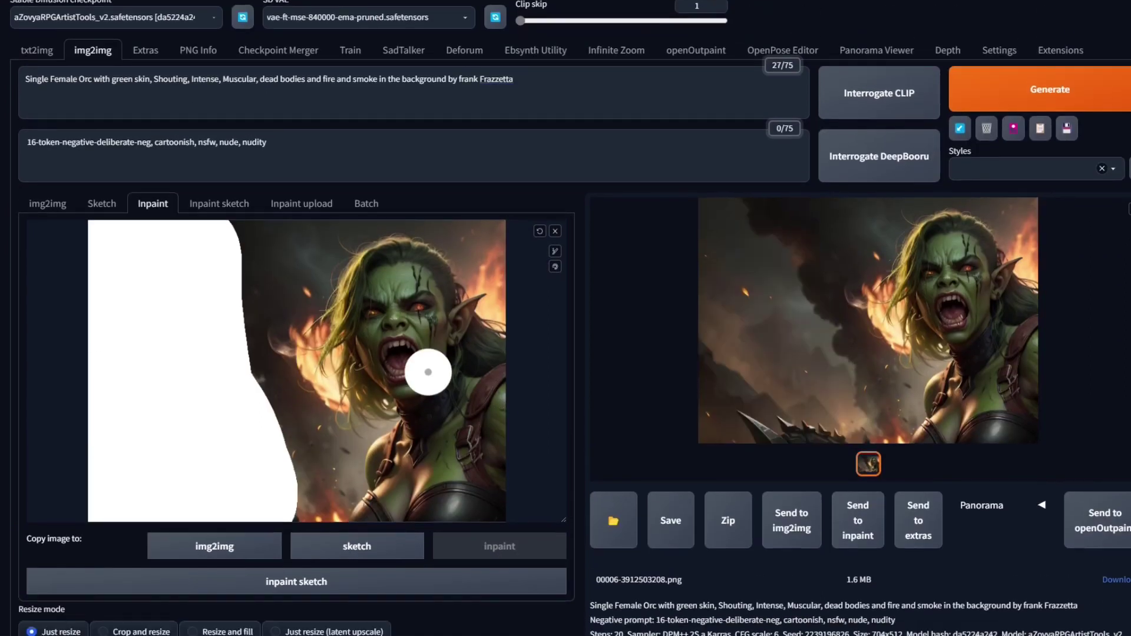
scroll(681, 278, down, 1)
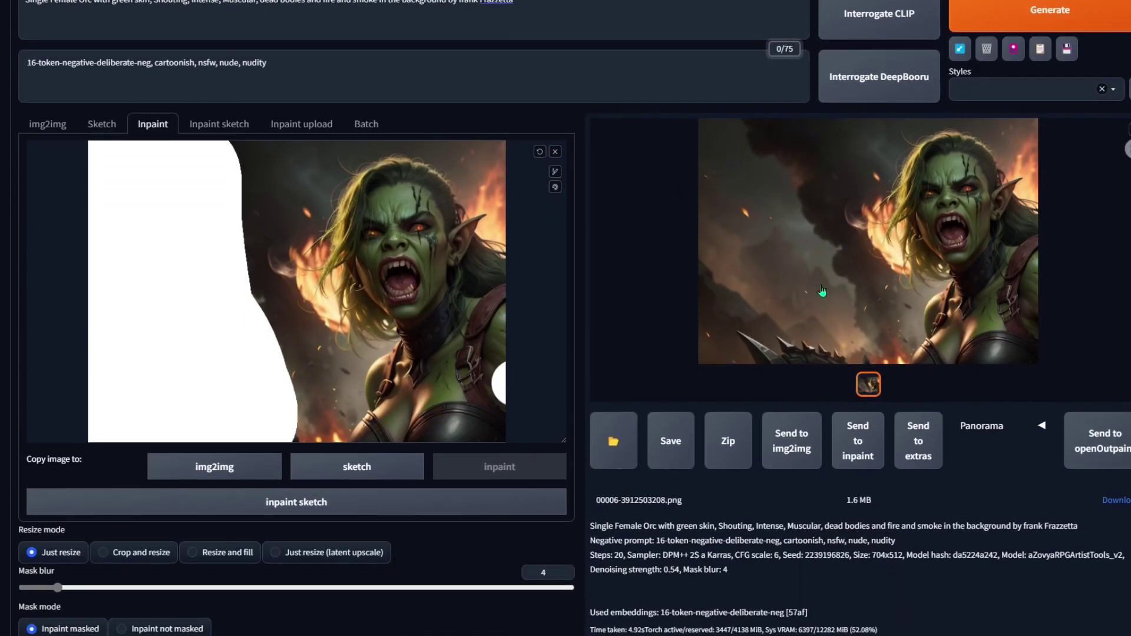
- Load the widened orc into img2img, lower denoising strength to 0.07, and generate
click(791, 440)
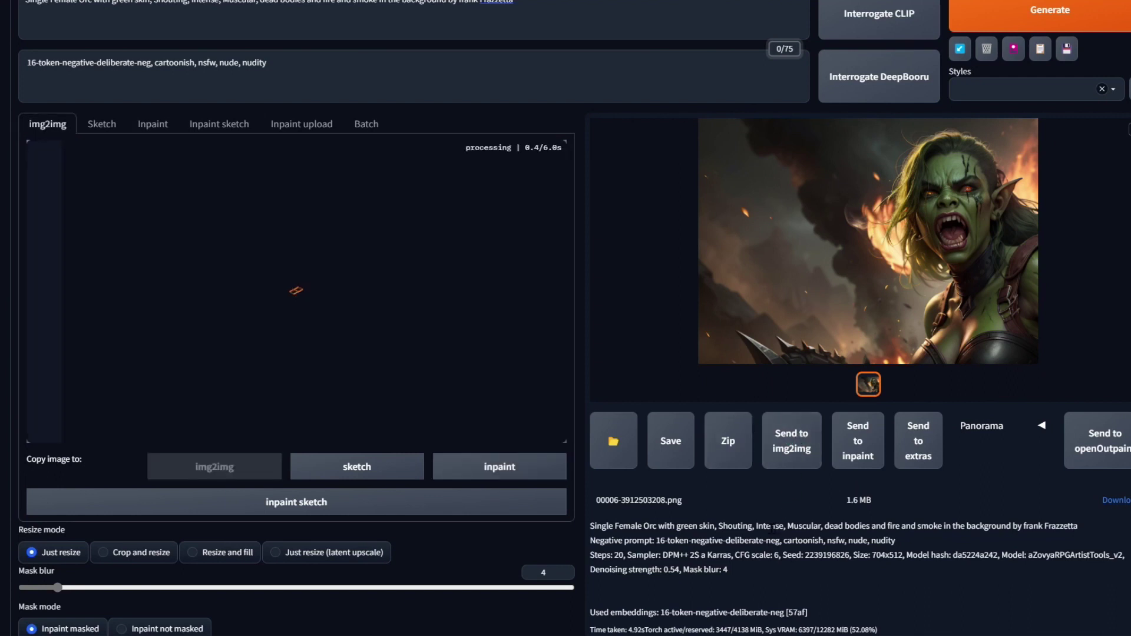
scroll(214, 310, down, 3)
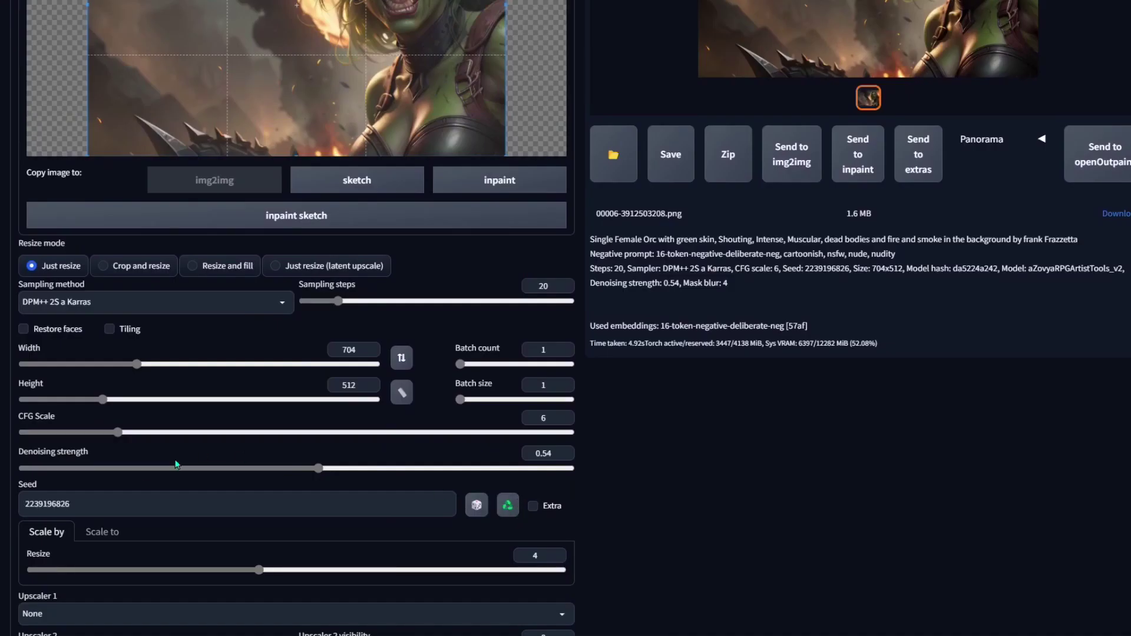
click(104, 469)
drag(103, 468, 62, 468)
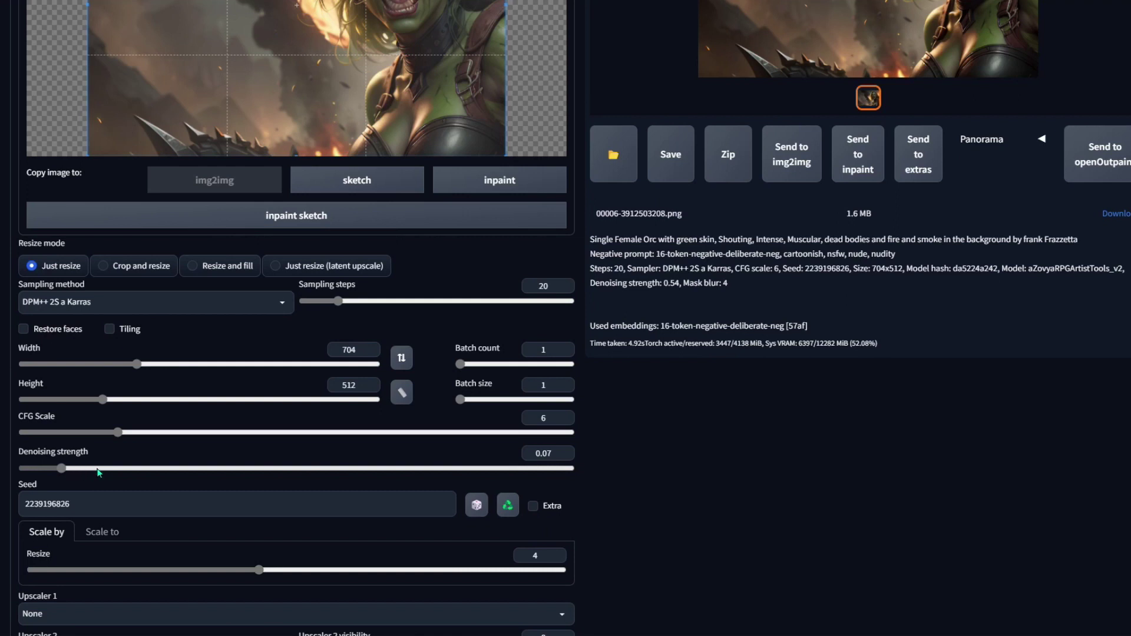
scroll(846, 462, up, 5)
click(998, 110)
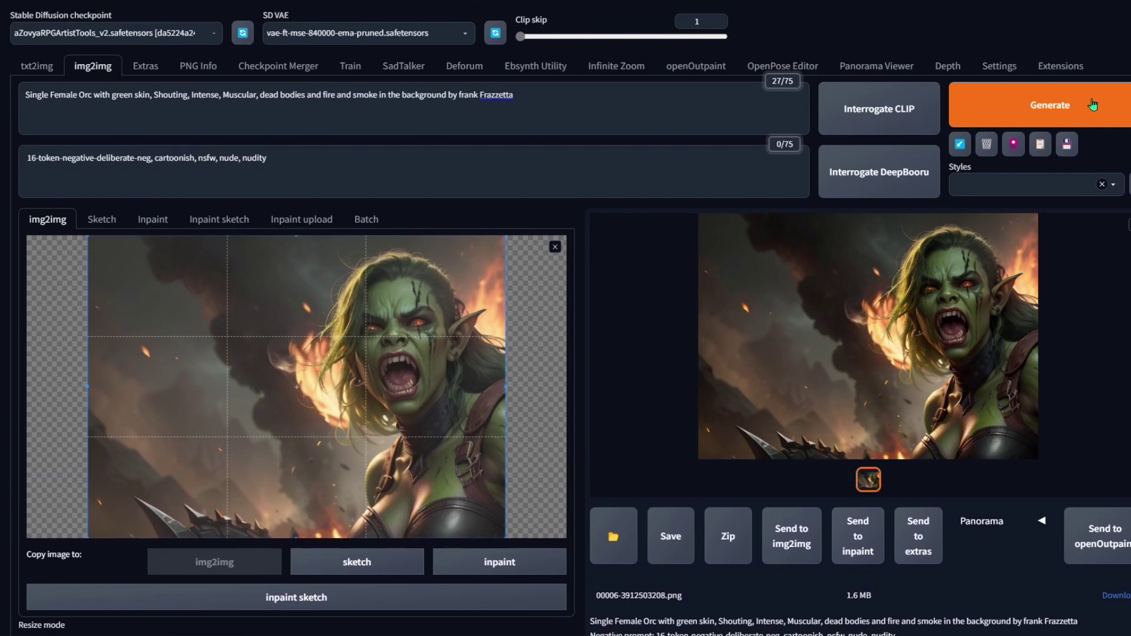
click(1093, 106)
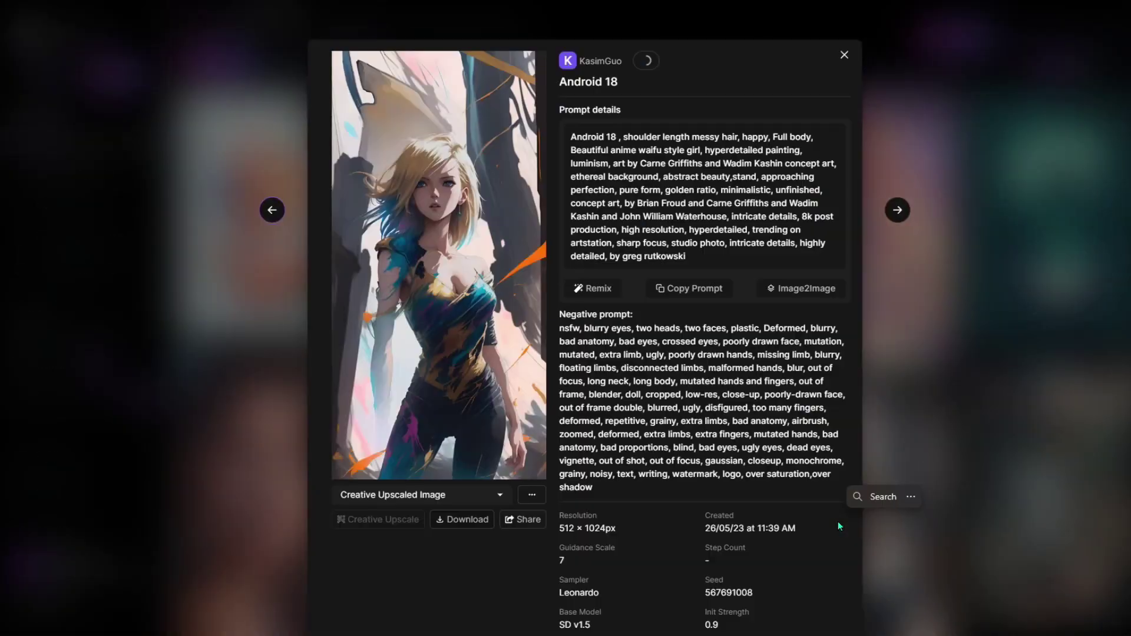
- Close the Android 18 details, open the Rei Ayanami image, then close it too
click(842, 53)
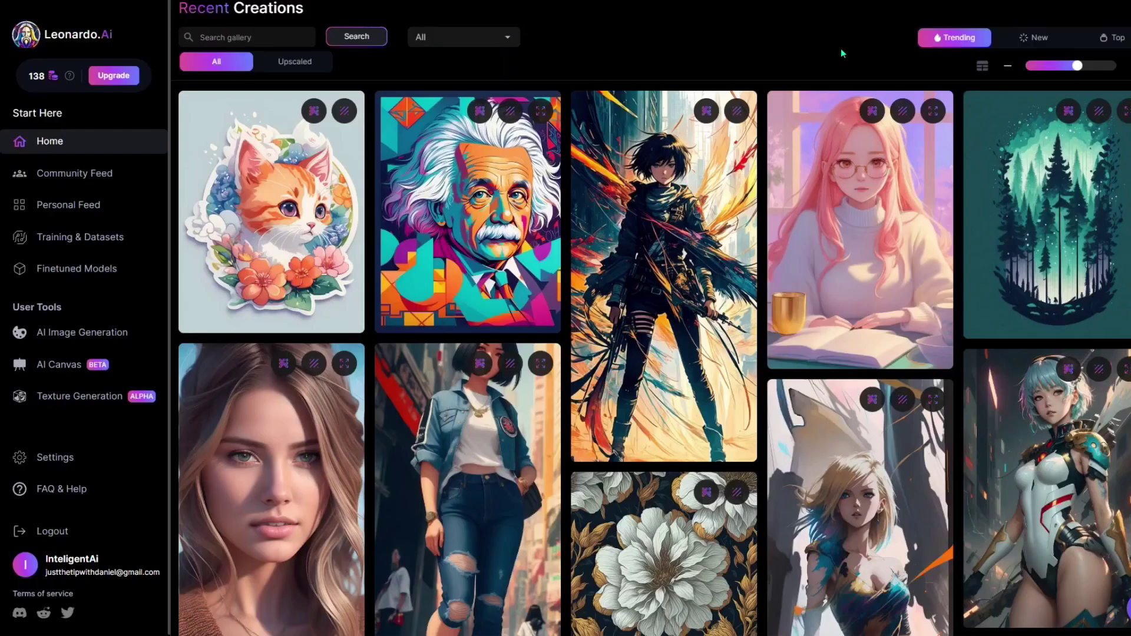
click(1044, 478)
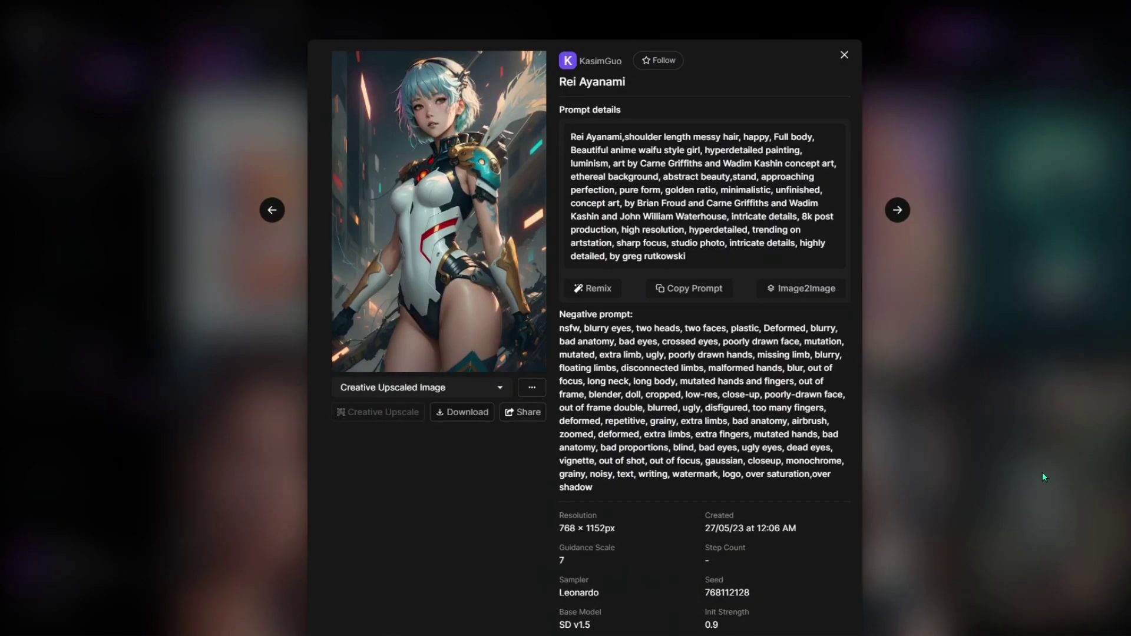
click(845, 56)
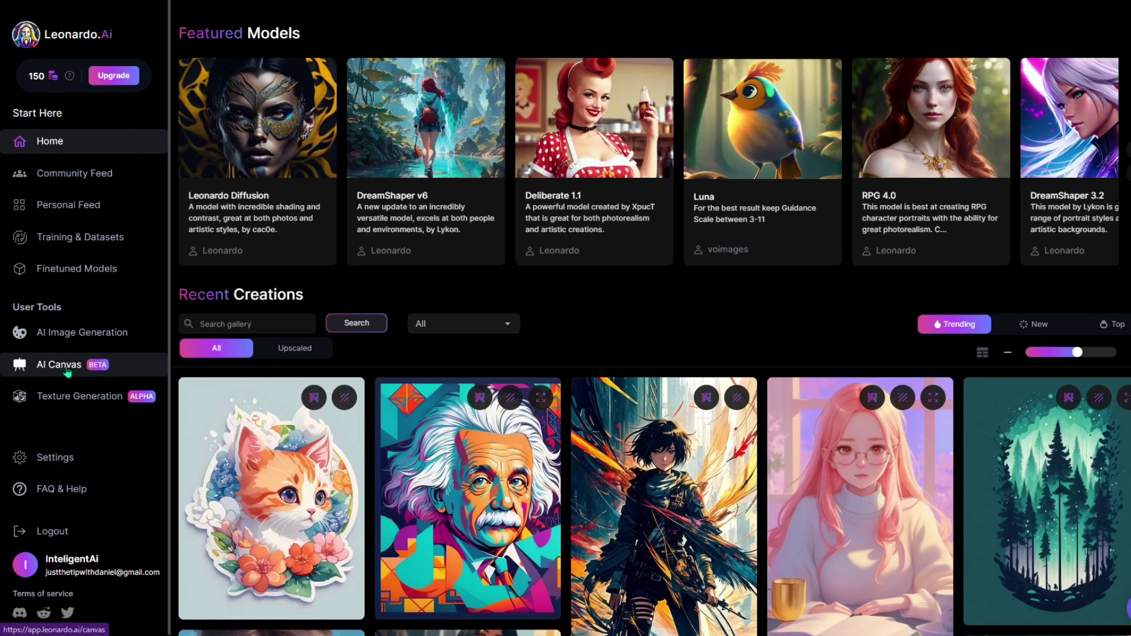
- Drop the blonde sorceress image into AI Canvas and position the generation frame over its blank left band
click(67, 373)
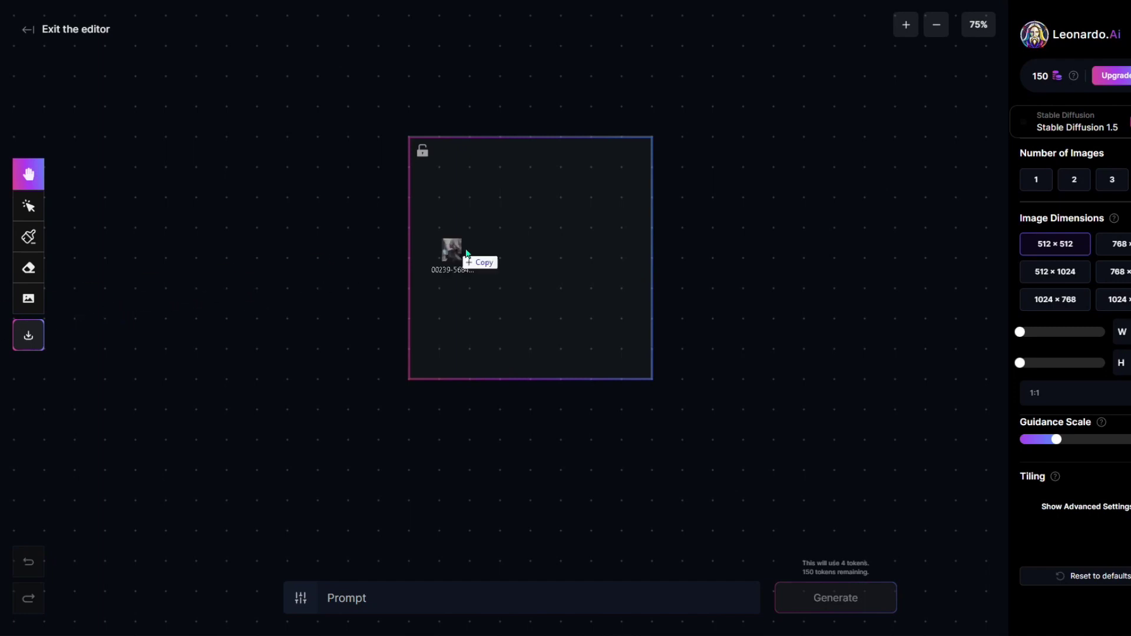
drag(138, 297, 536, 265)
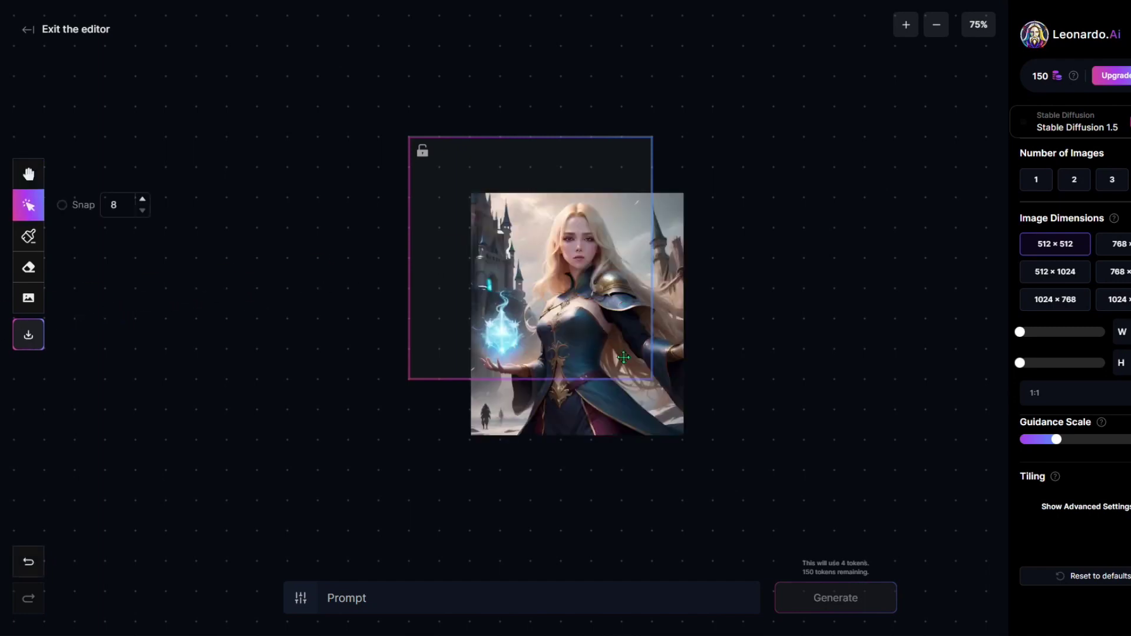
mouse_move(577, 195)
mouse_down()
mouse_move(546, 252)
mouse_move(467, 251)
mouse_move(599, 252)
mouse_move(565, 253)
mouse_move(575, 252)
mouse_up()
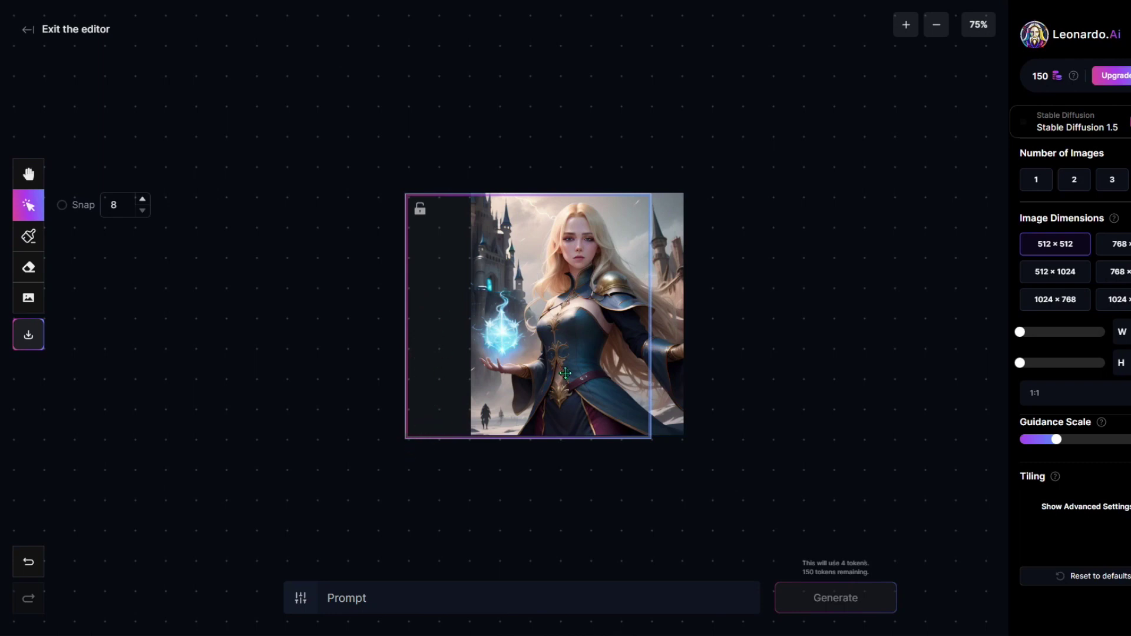
drag(564, 374, 558, 359)
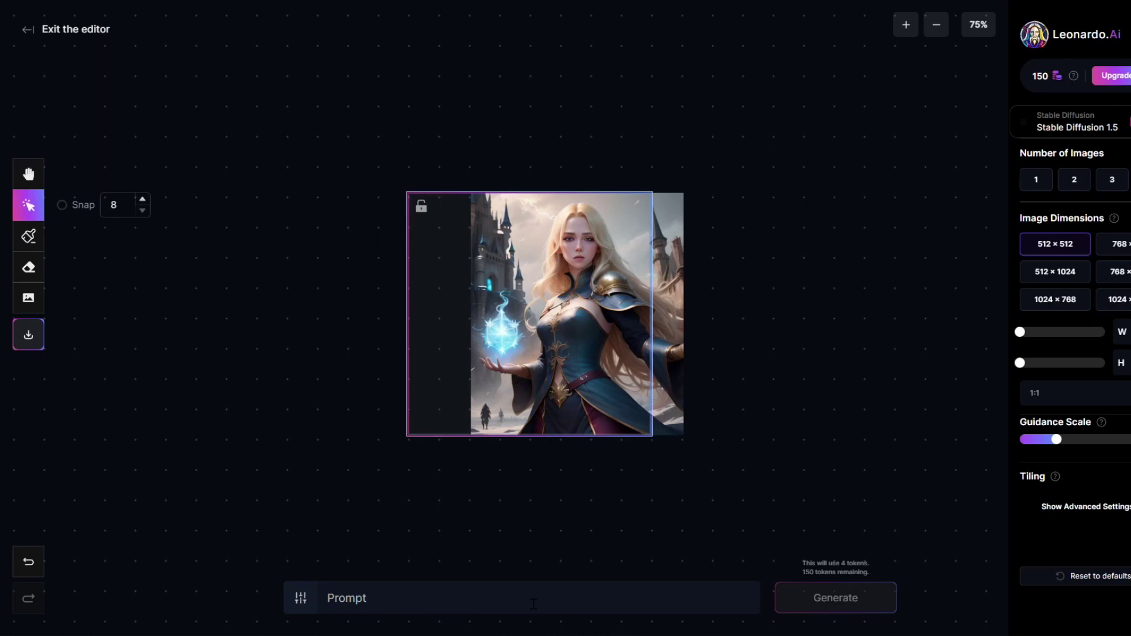
- Generate 'a high fantasy castle in the snow' in the blank area and browse the four variations
click(491, 601)
text(high fantasy castle in the snow in the background)
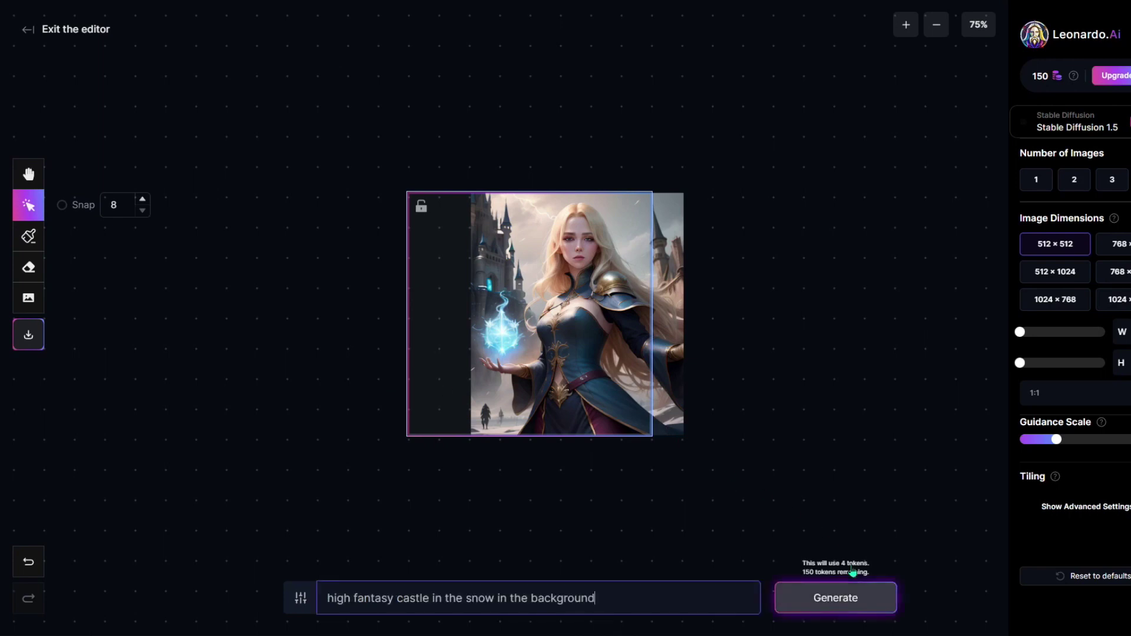
click(856, 607)
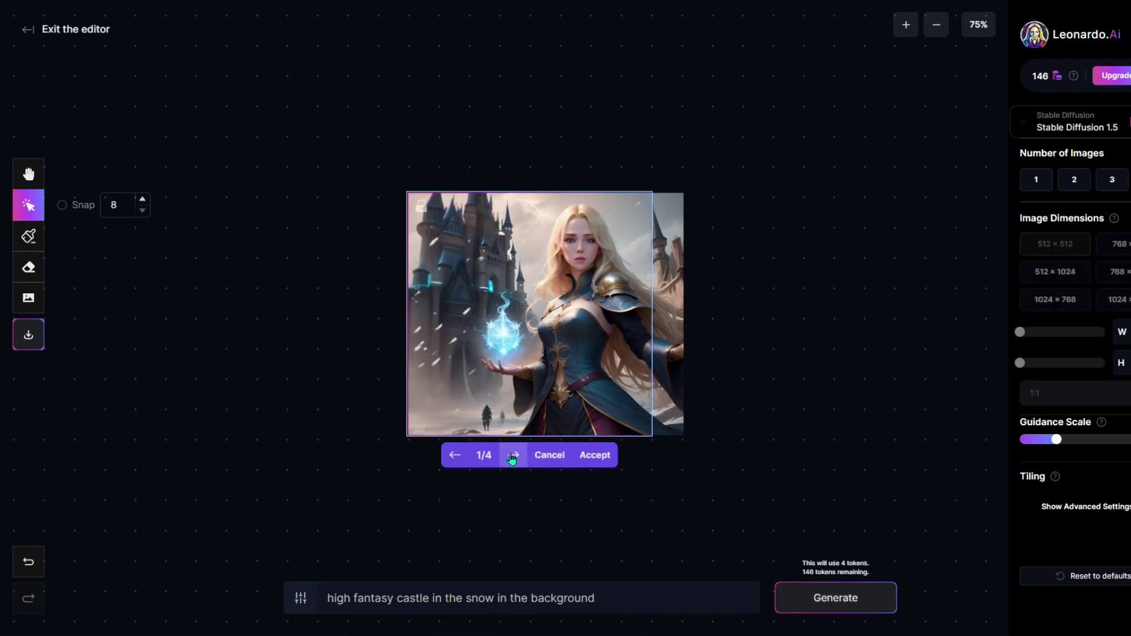
click(513, 456)
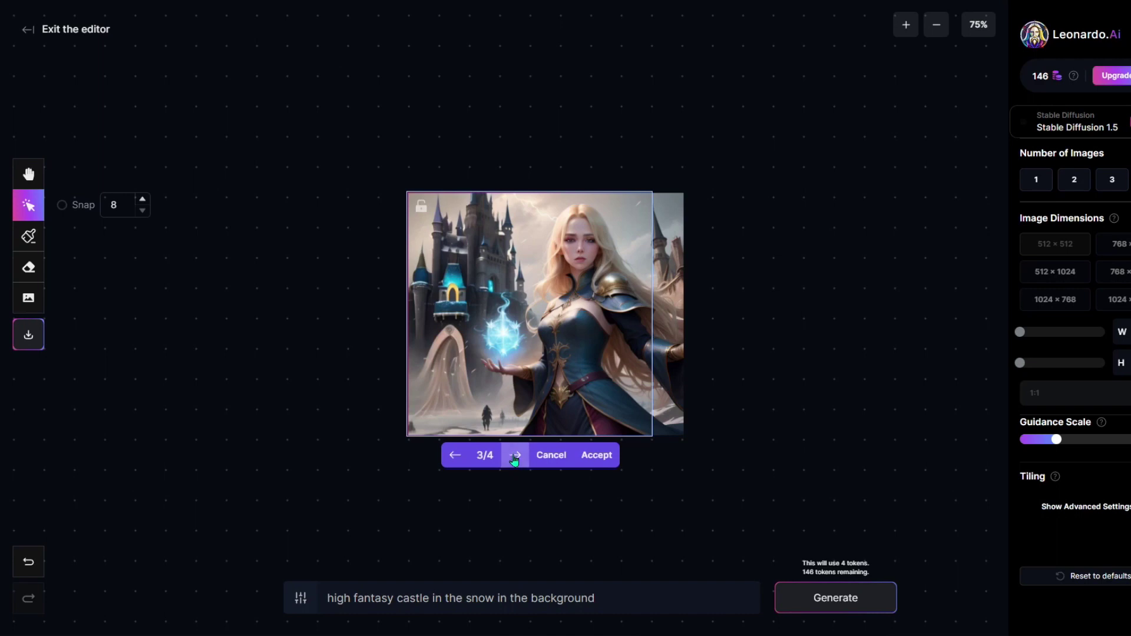
click(514, 456)
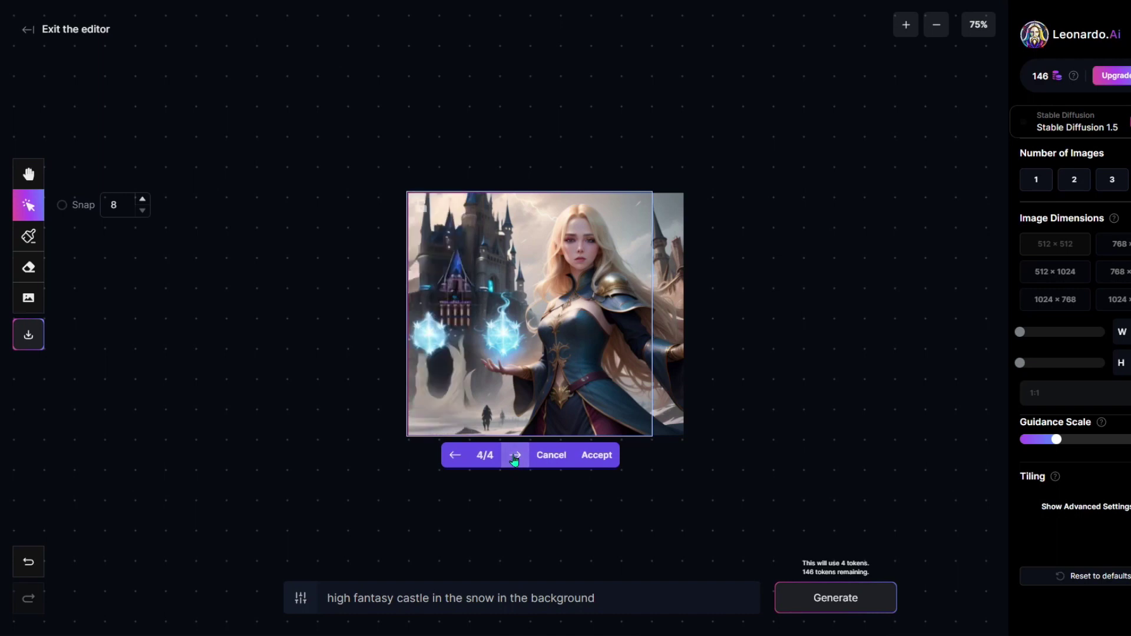
click(514, 456)
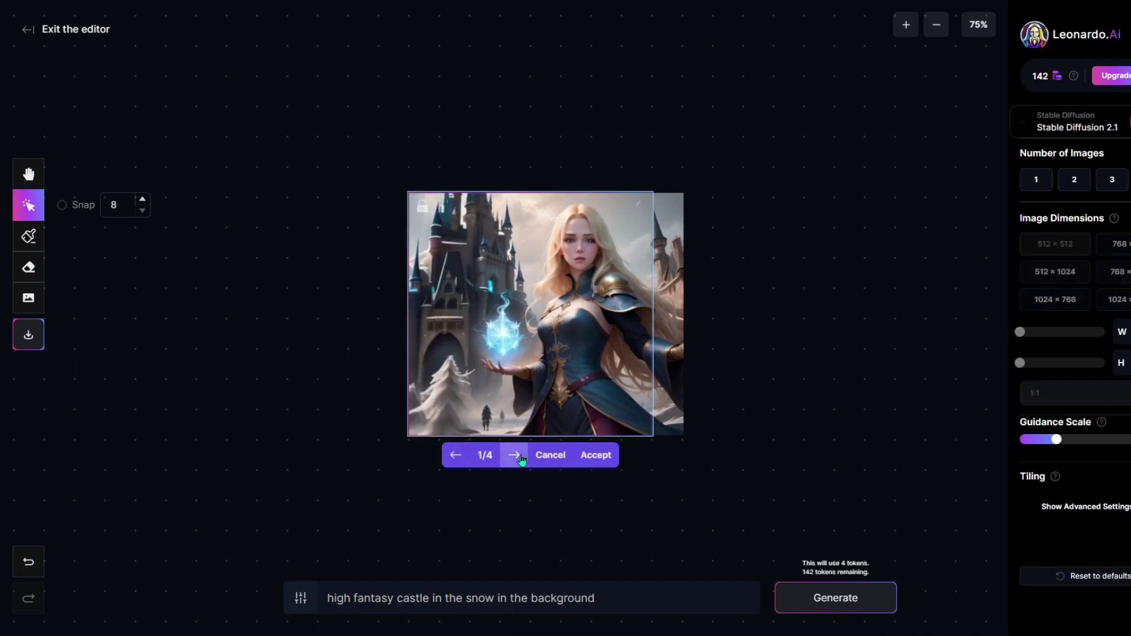
- Set guidance scale to 6, regenerate the castle fill, and cycle through variations 1–4
double_click(520, 458)
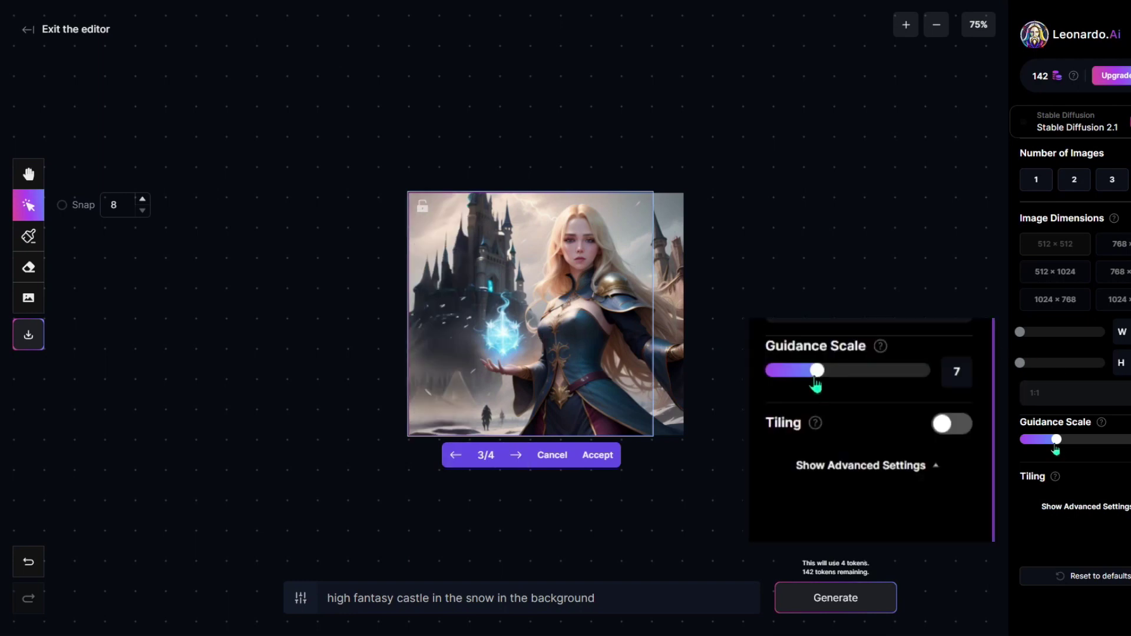
drag(1065, 447, 1045, 442)
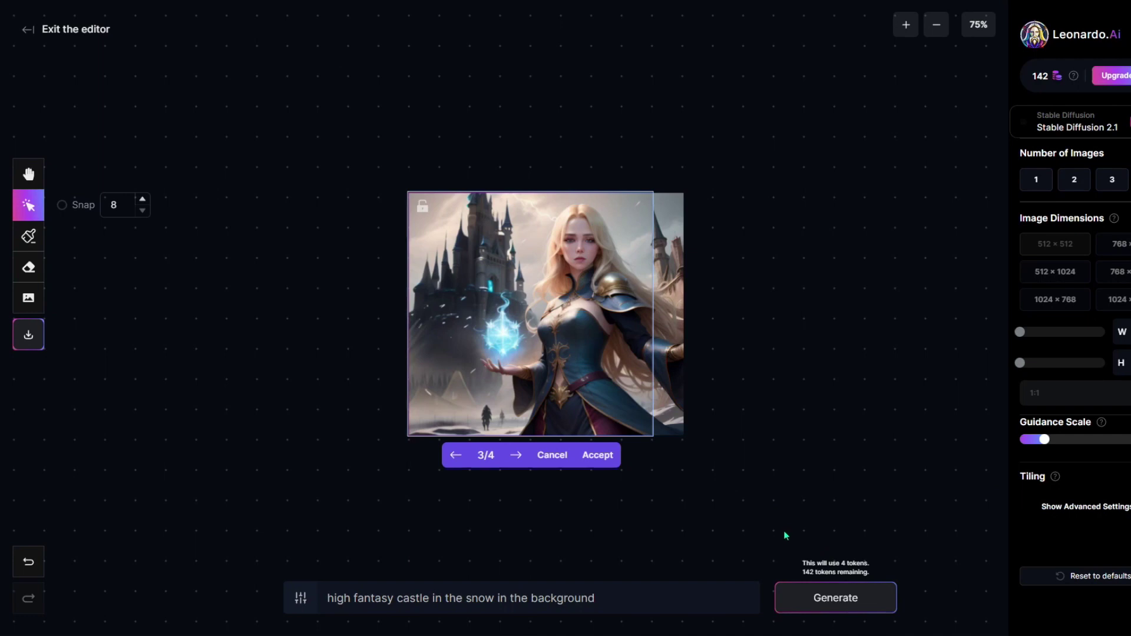
click(518, 457)
click(518, 457)
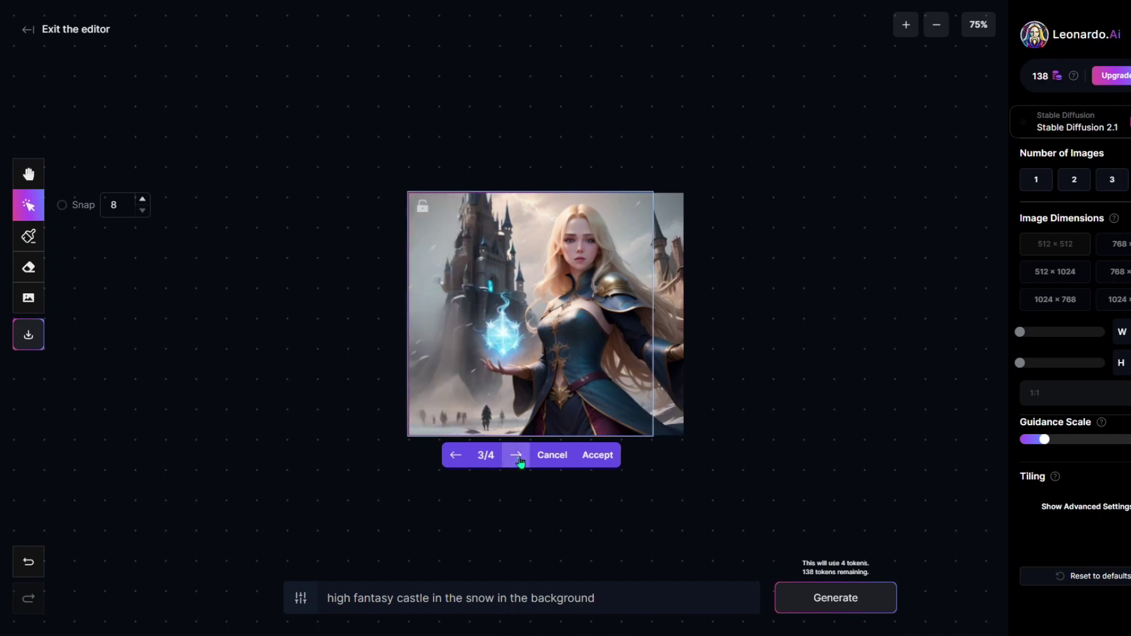
click(519, 457)
click(518, 456)
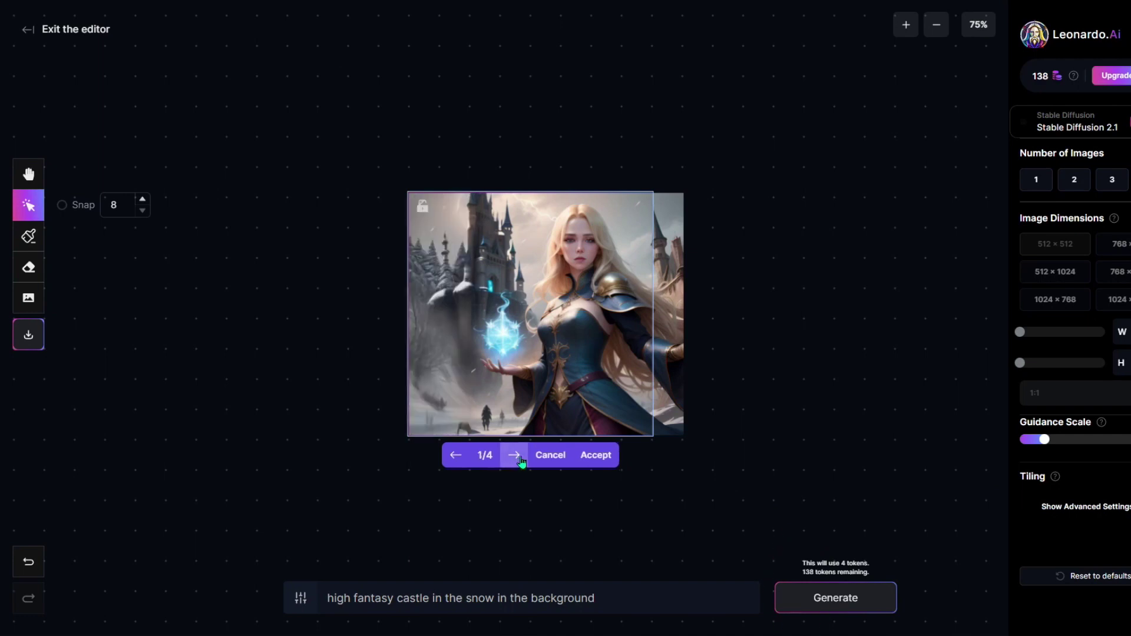
- Accept the first snowy castle fill and download the sorceress artwork as artwork (9).png
click(607, 458)
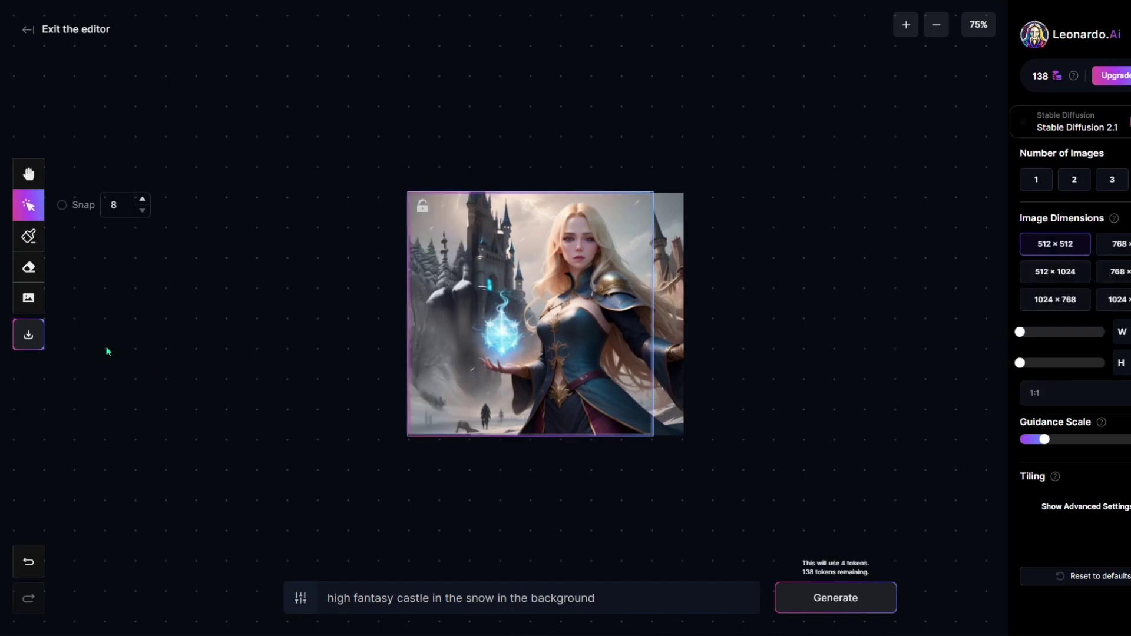
click(28, 334)
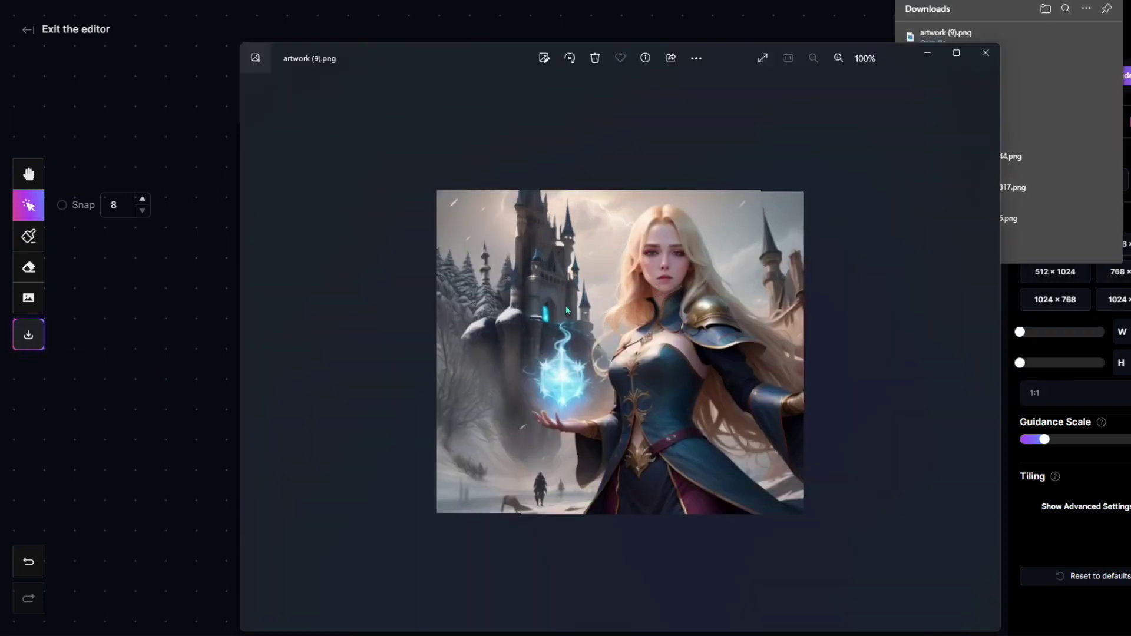
scroll(565, 306, up, 1)
scroll(560, 306, down, 1)
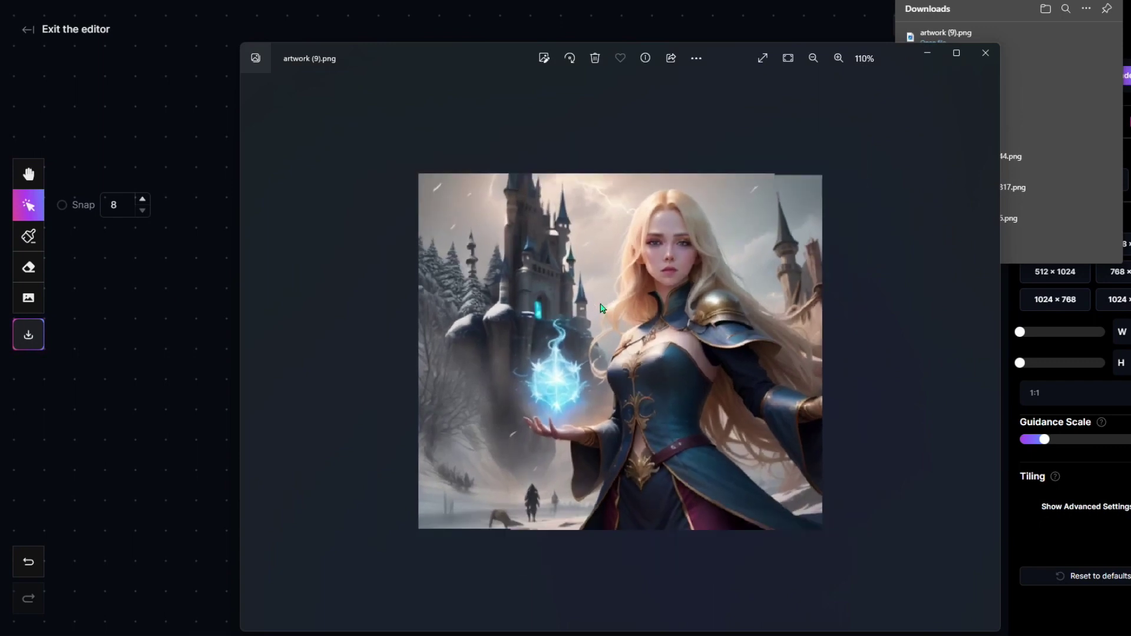